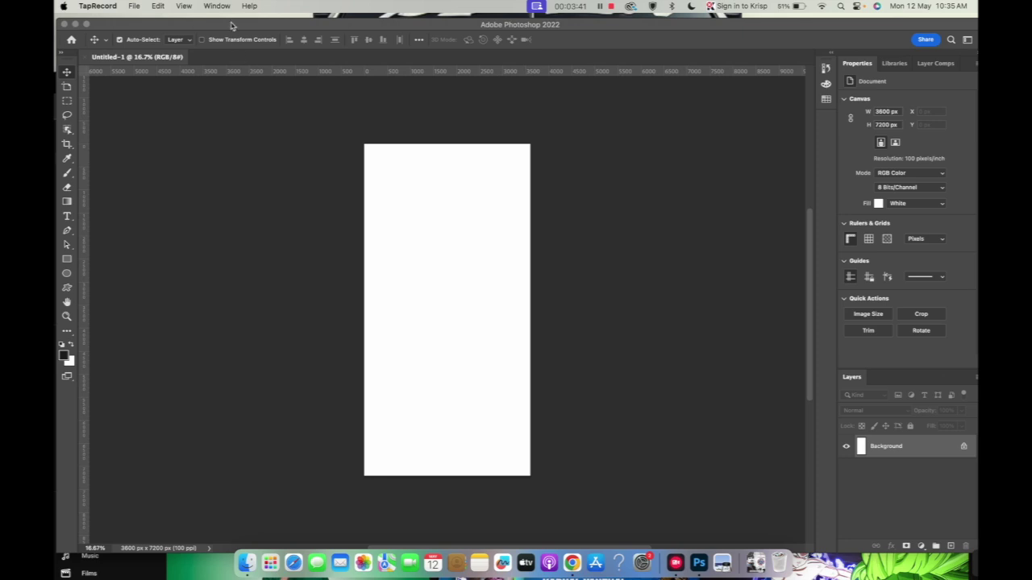
Examine the list of workspaces available for arranging the interface
left_click(218, 6)
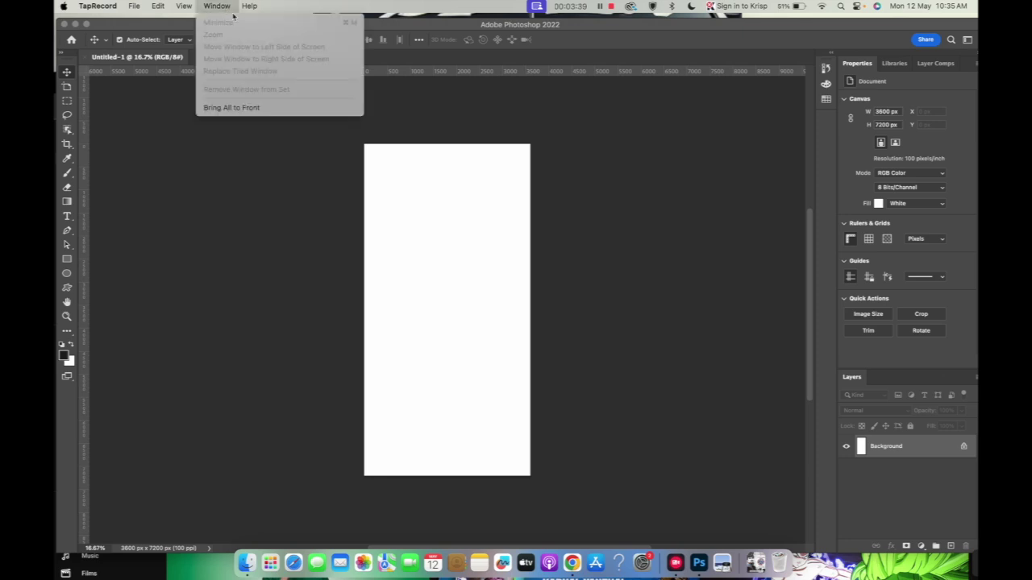
left_click(428, 89)
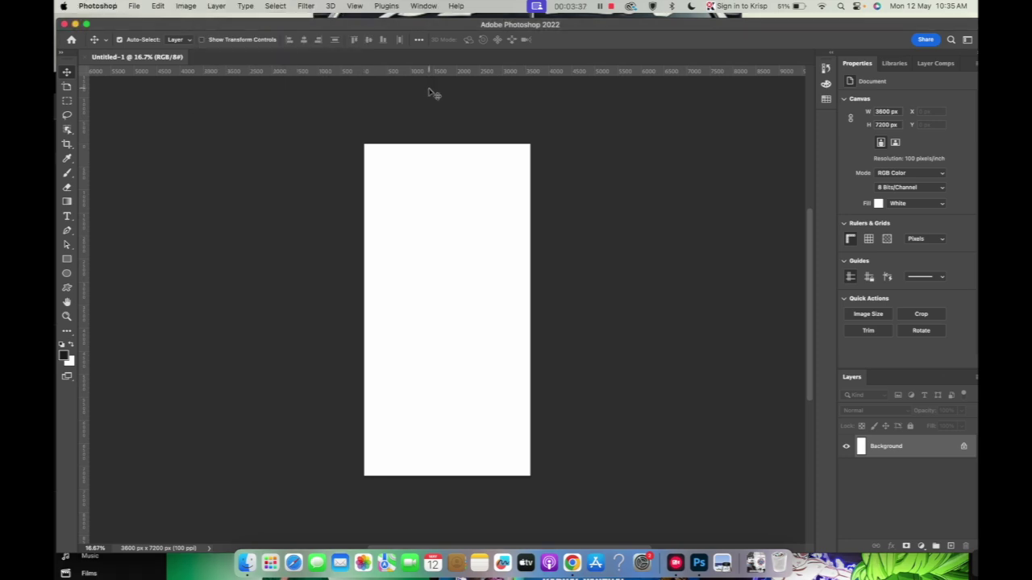
left_click(423, 6)
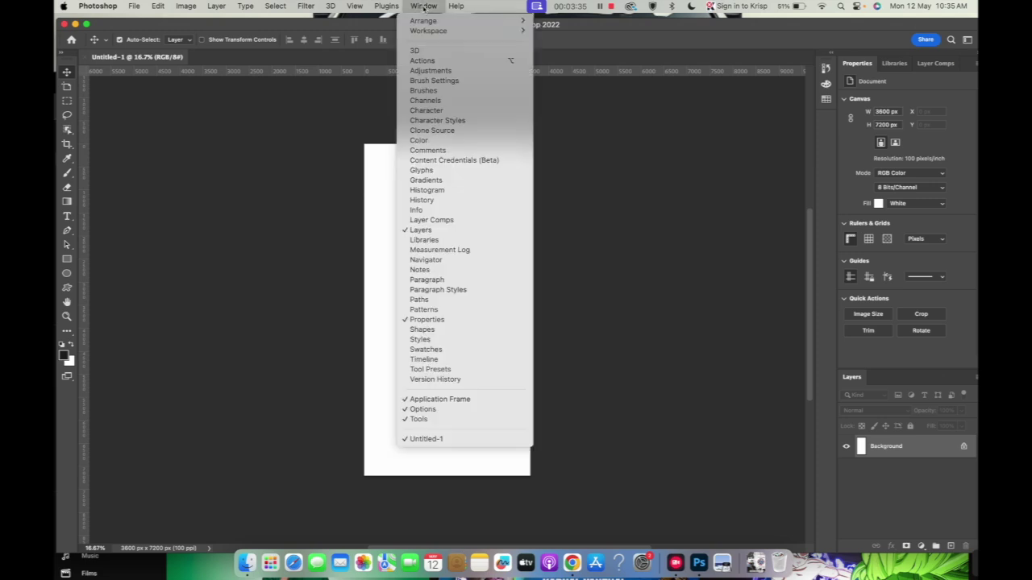
mouse_move(514, 30)
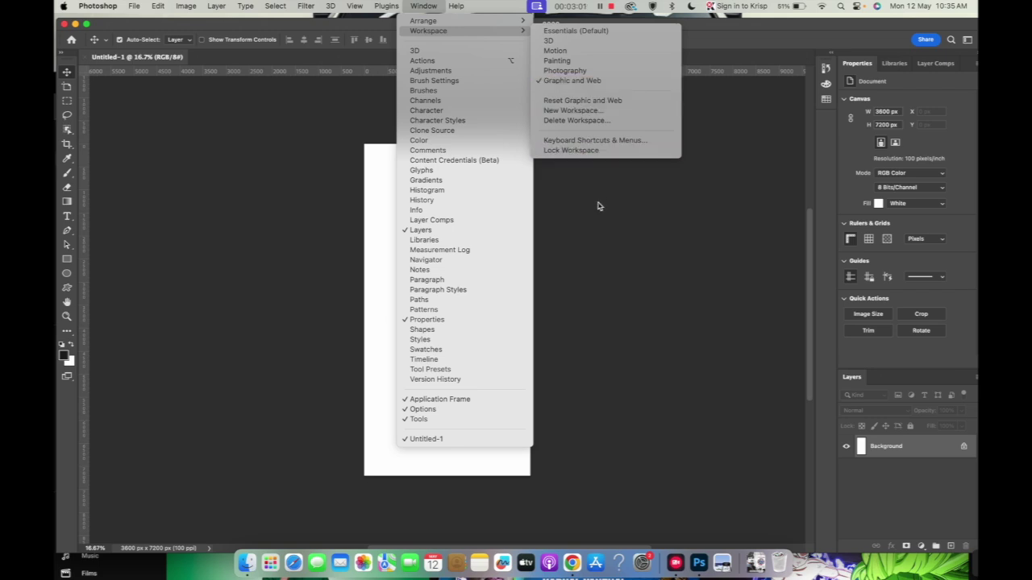
left_click(599, 207)
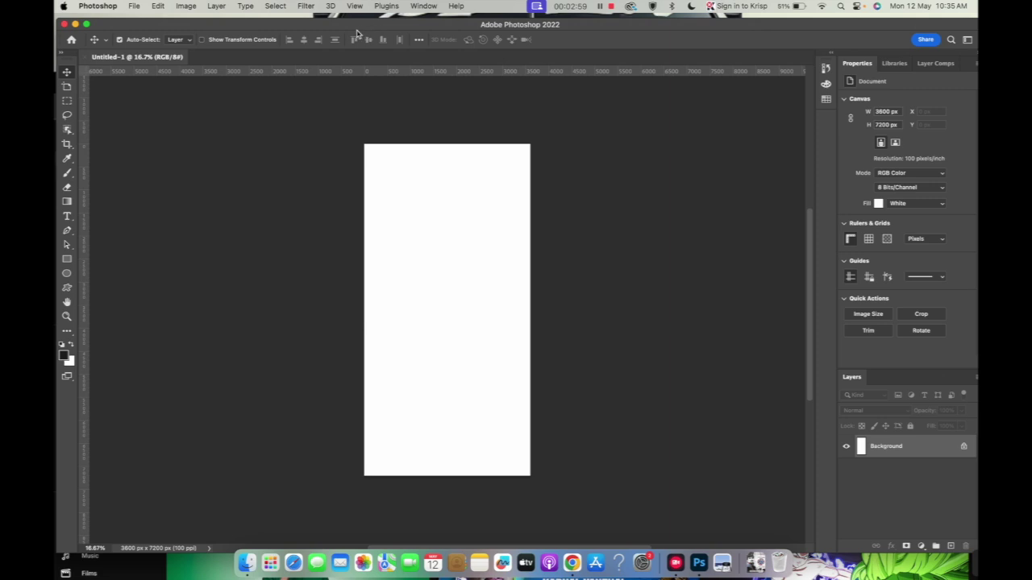
Examine the available file, edit, image, type, selection and filter commands, including the scripts, color modes and distort filters
left_click(137, 6)
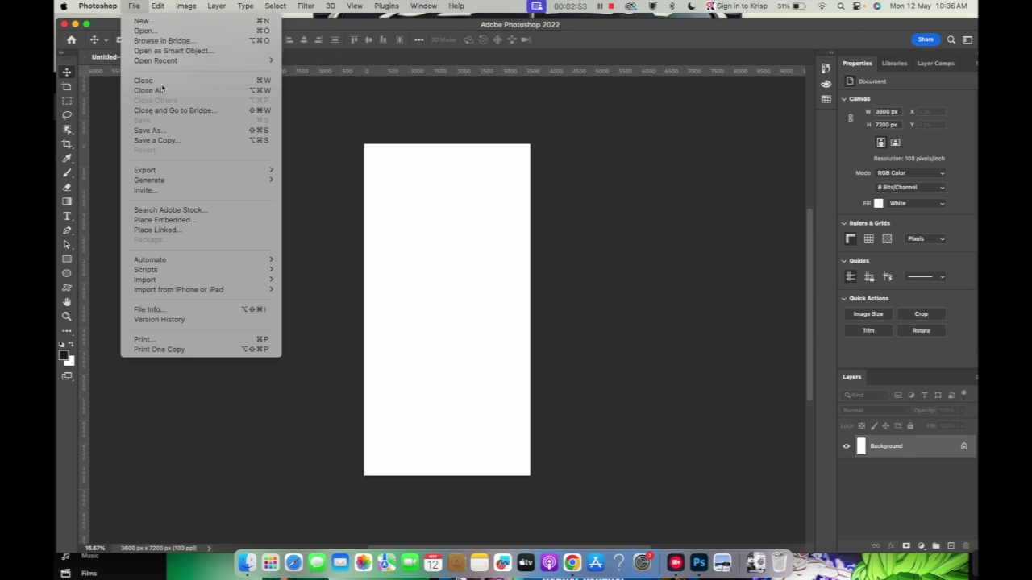
mouse_move(201, 181)
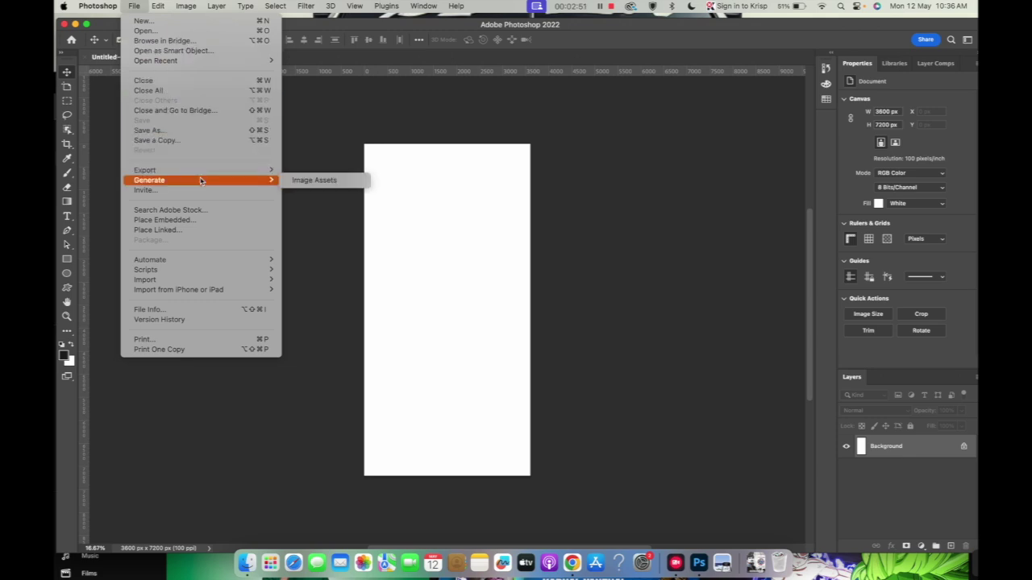
mouse_move(224, 274)
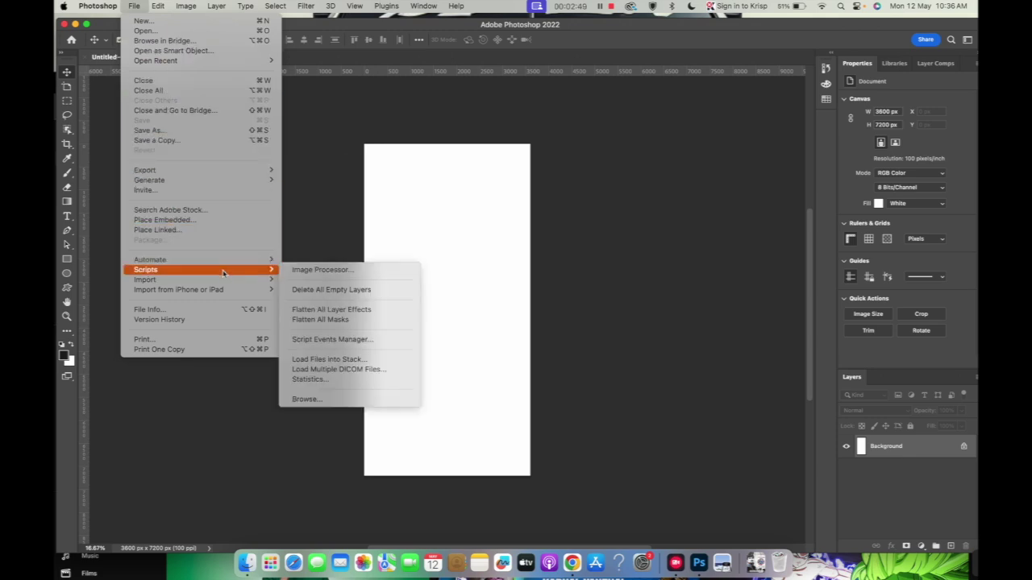
mouse_move(160, 9)
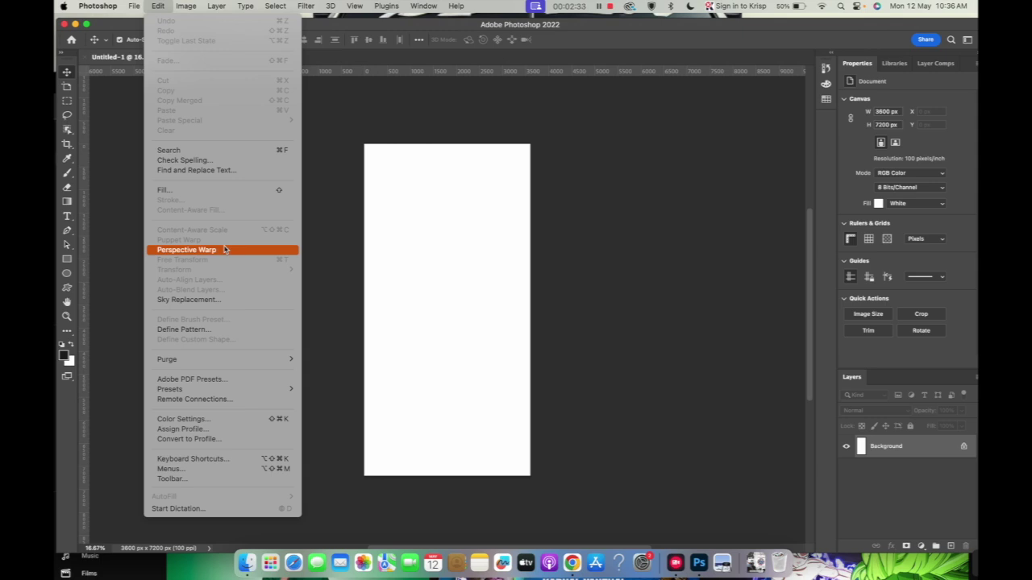
mouse_move(185, 7)
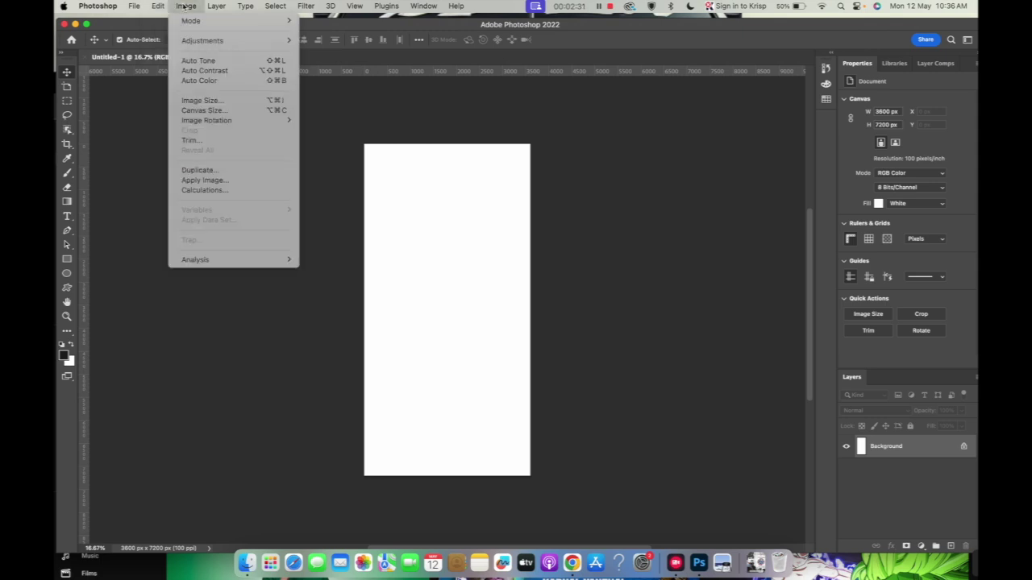
mouse_move(224, 46)
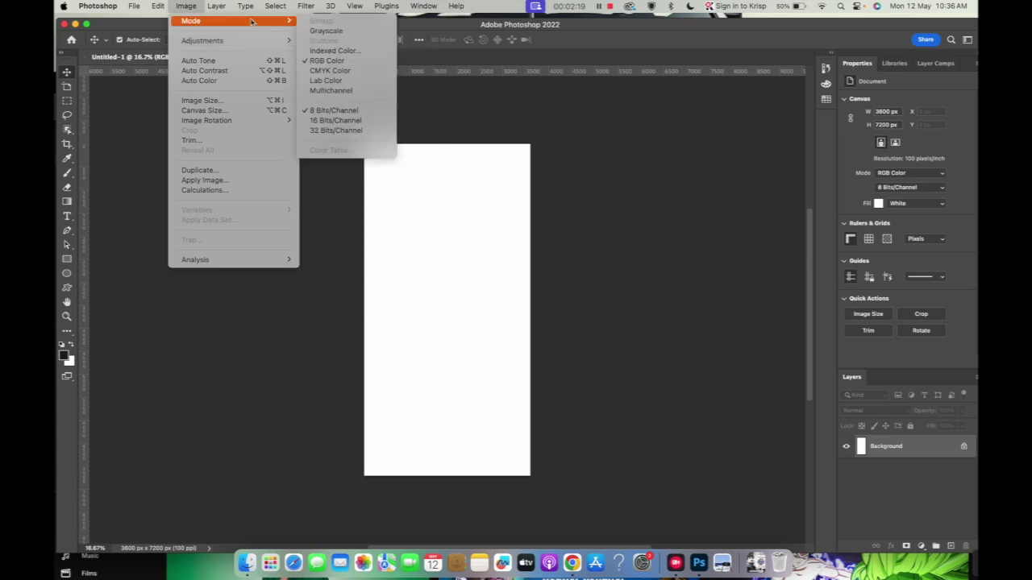
mouse_move(217, 6)
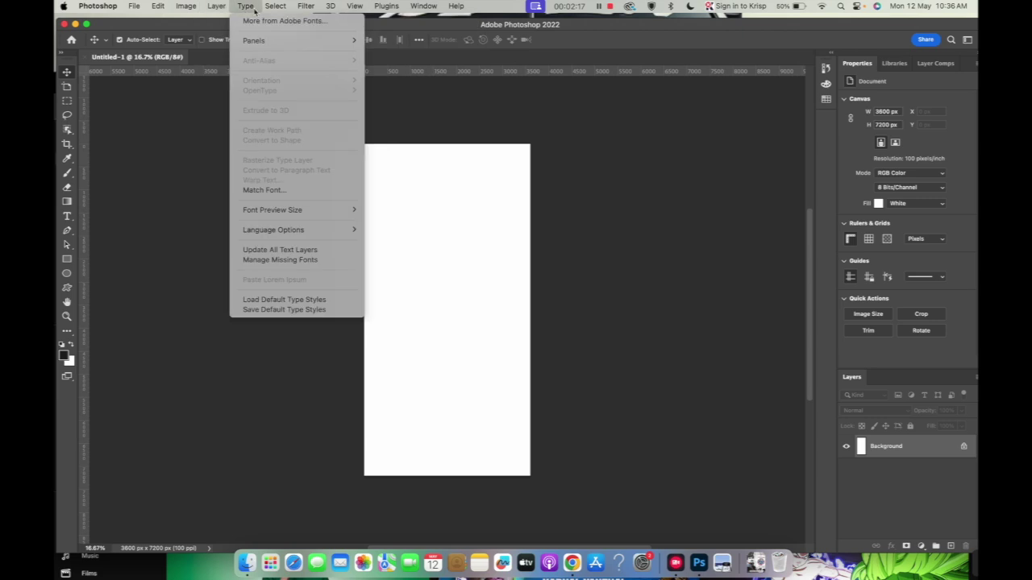
mouse_move(306, 6)
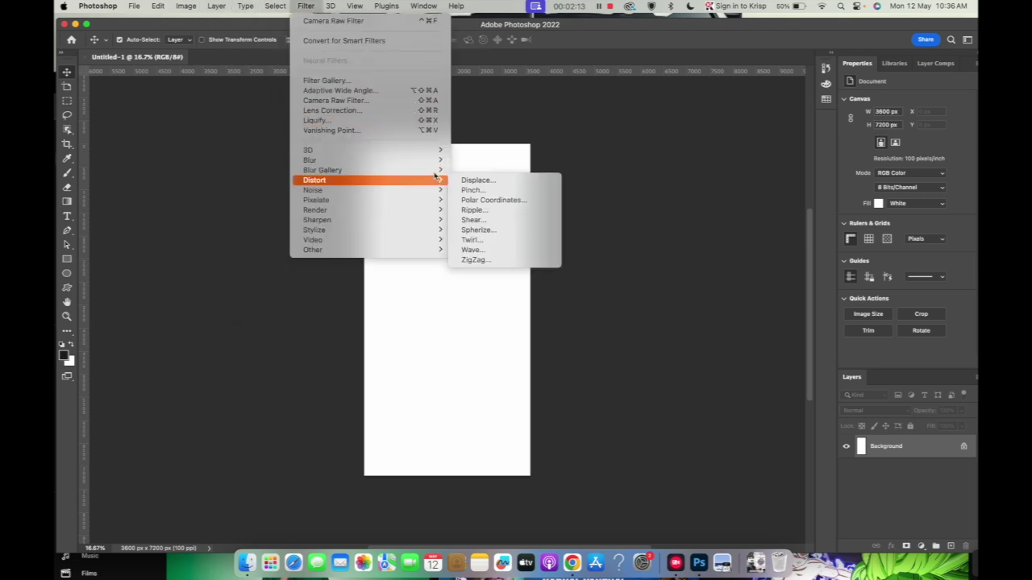
mouse_move(361, 5)
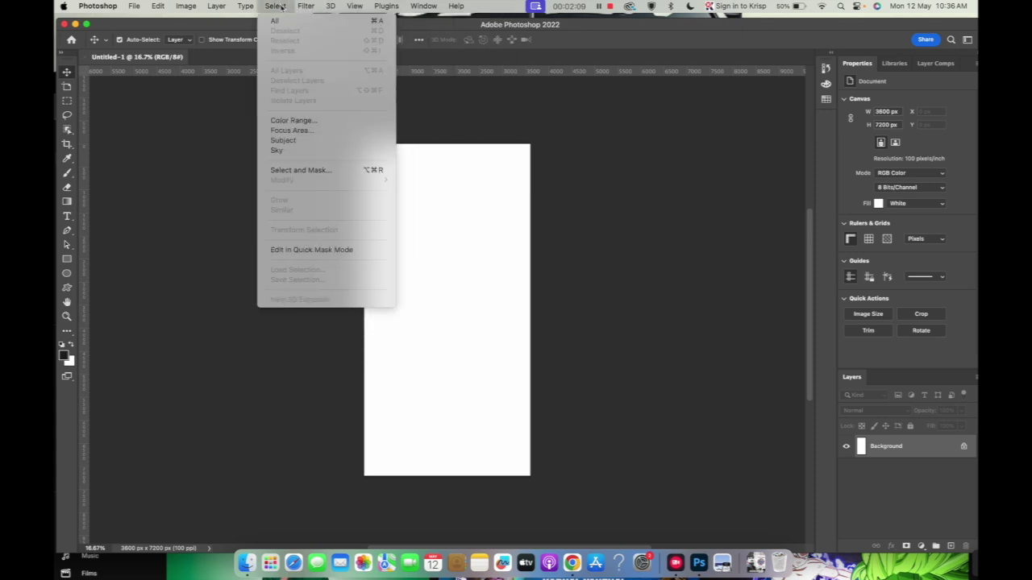
mouse_move(283, 8)
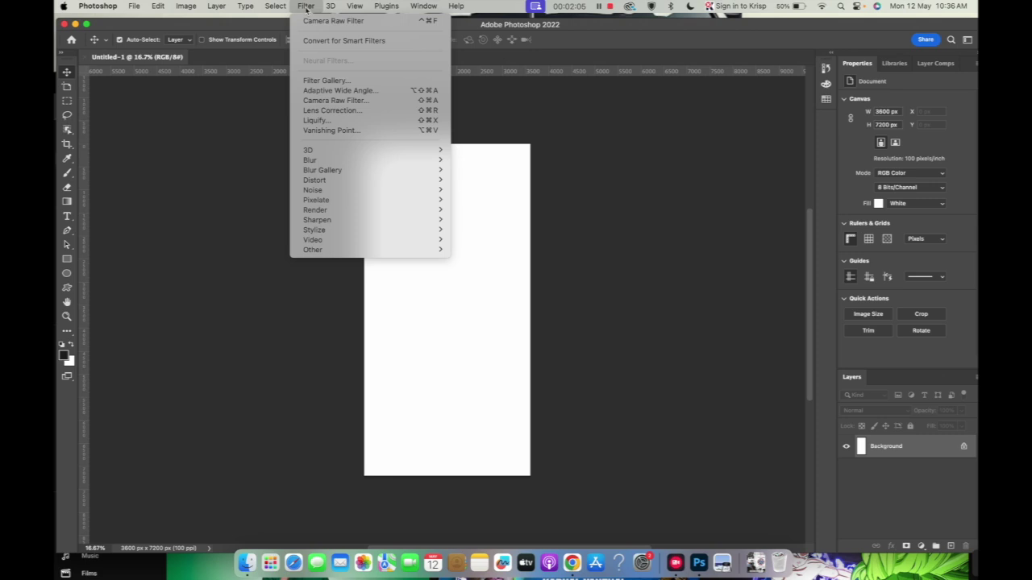
left_click(173, 127)
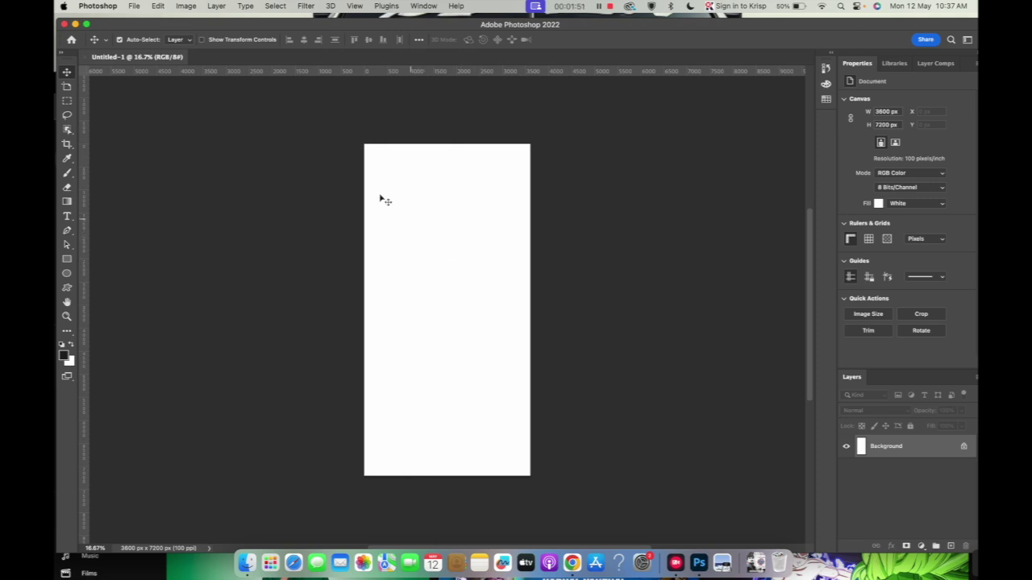
Convert the Background to a normal layer and move it about 457 px left and 382 px up on the canvas
left_click(70, 87)
left_click_drag(436, 245, 436, 243)
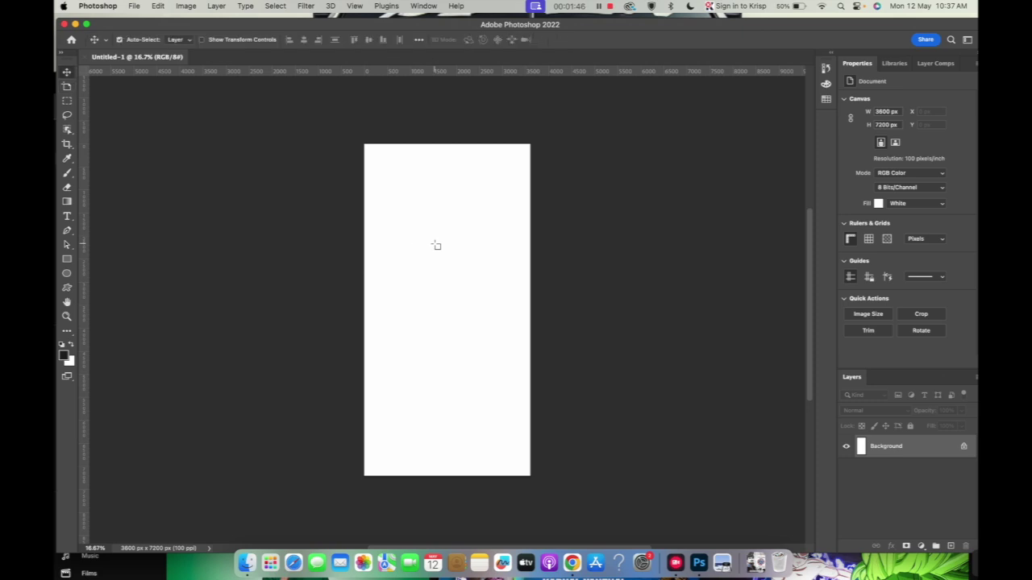
left_click(436, 245)
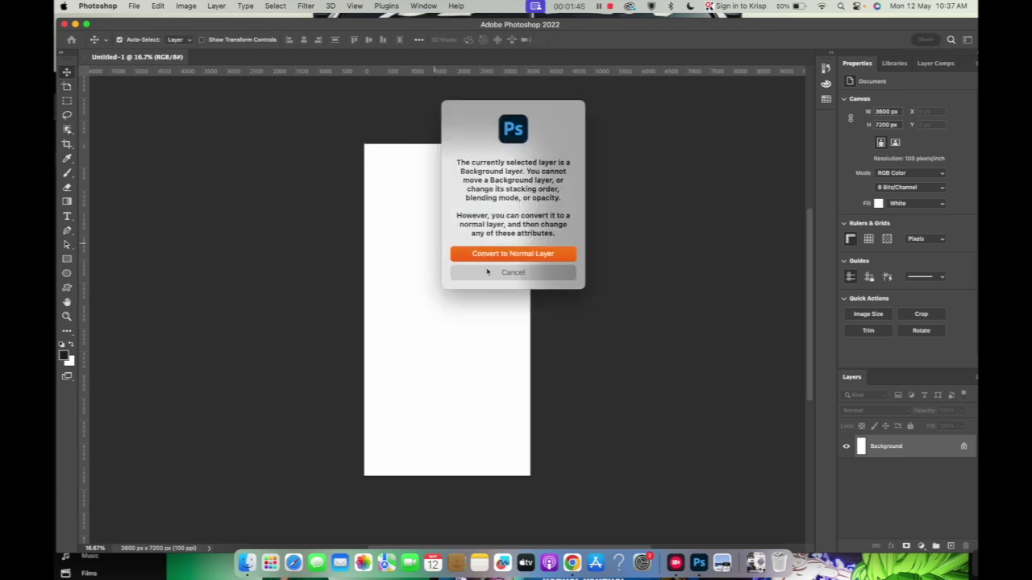
left_click(491, 255)
left_click_drag(481, 264, 460, 247)
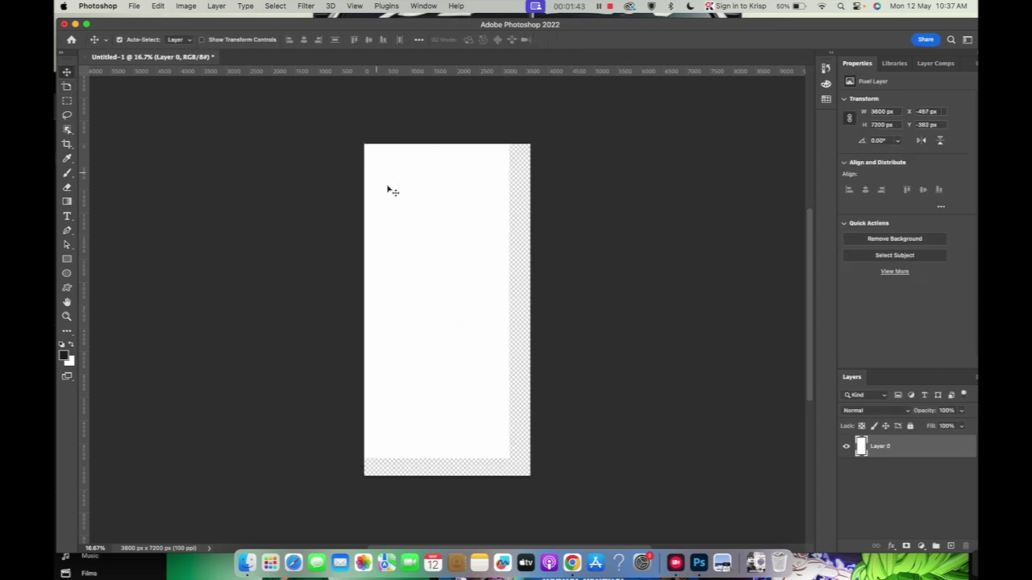
Draw an artboard of about 4272 × 8759 px around the canvas and add three same-size artboards to form a two-by-two grid
left_click_drag(363, 145, 547, 507)
left_click_drag(463, 353, 486, 367)
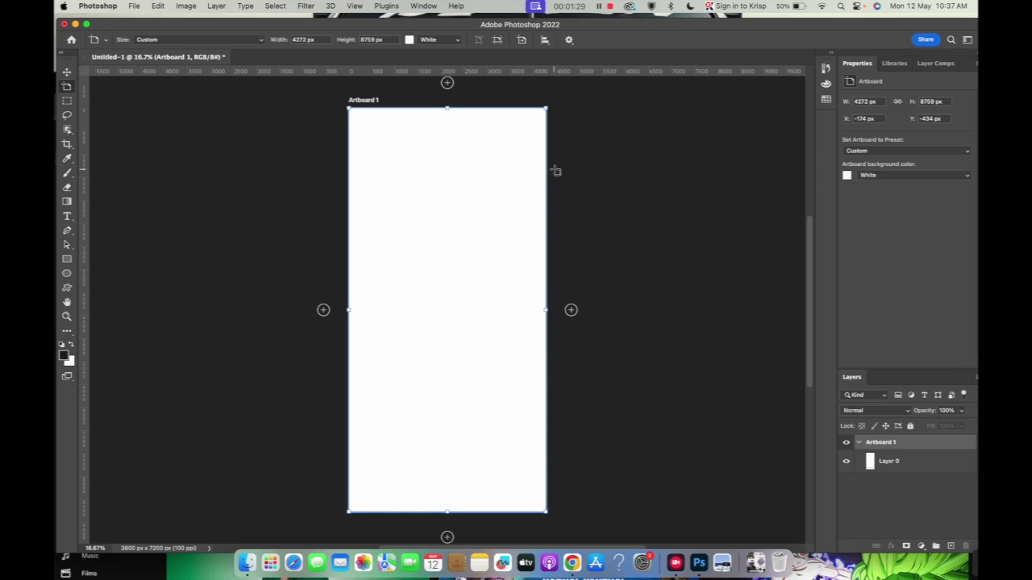
left_click(572, 310)
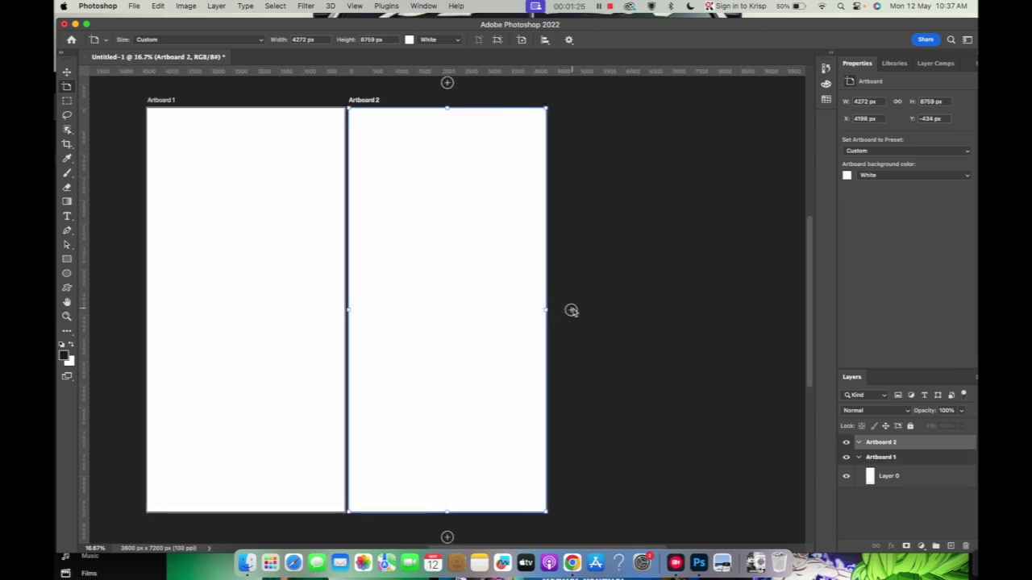
scroll(474, 125, "up", 2)
left_click(482, 115)
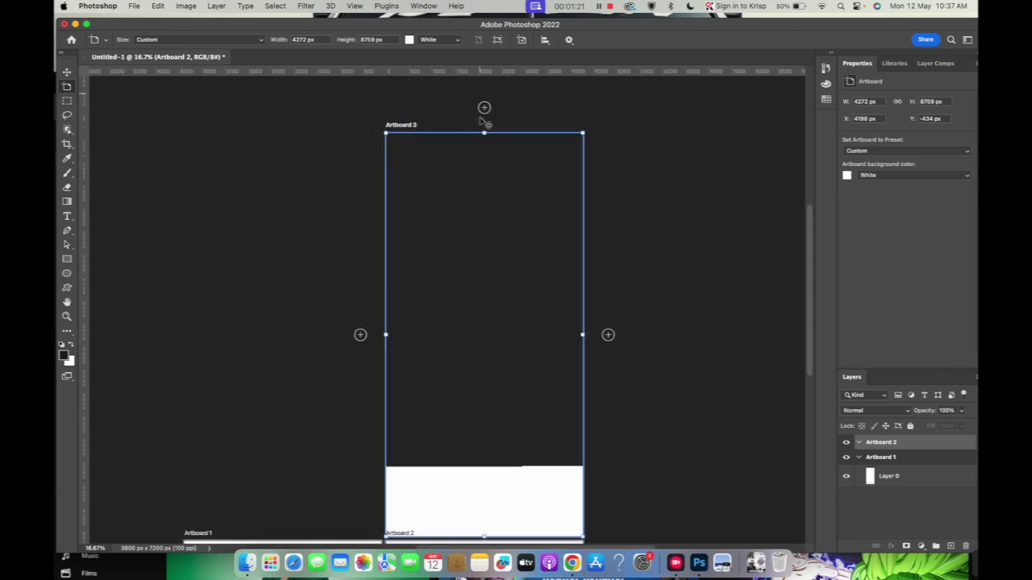
left_click(360, 342)
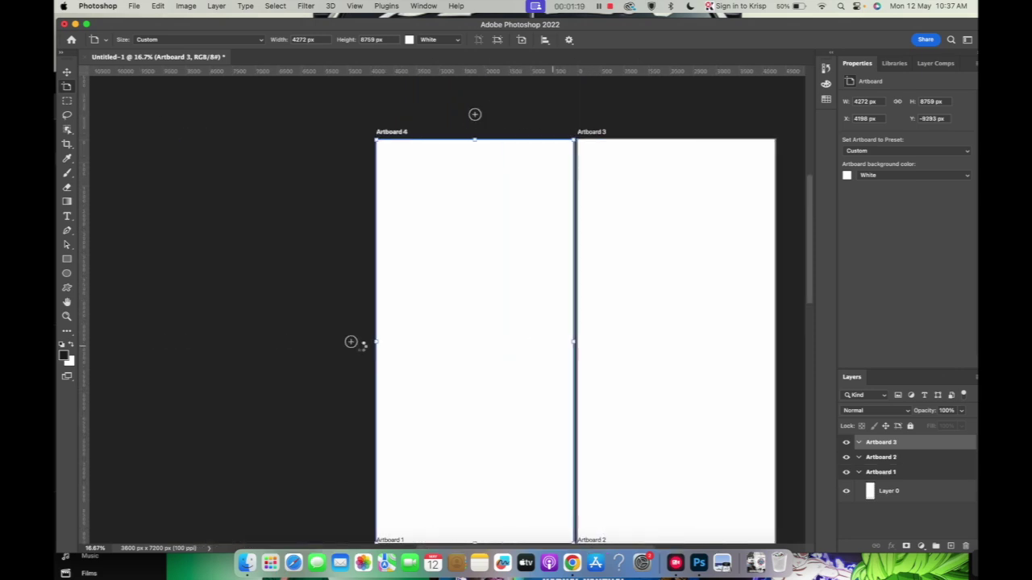
scroll(361, 350, "down", 5)
scroll(360, 350, "right", 3)
scroll(361, 350, "up", 5)
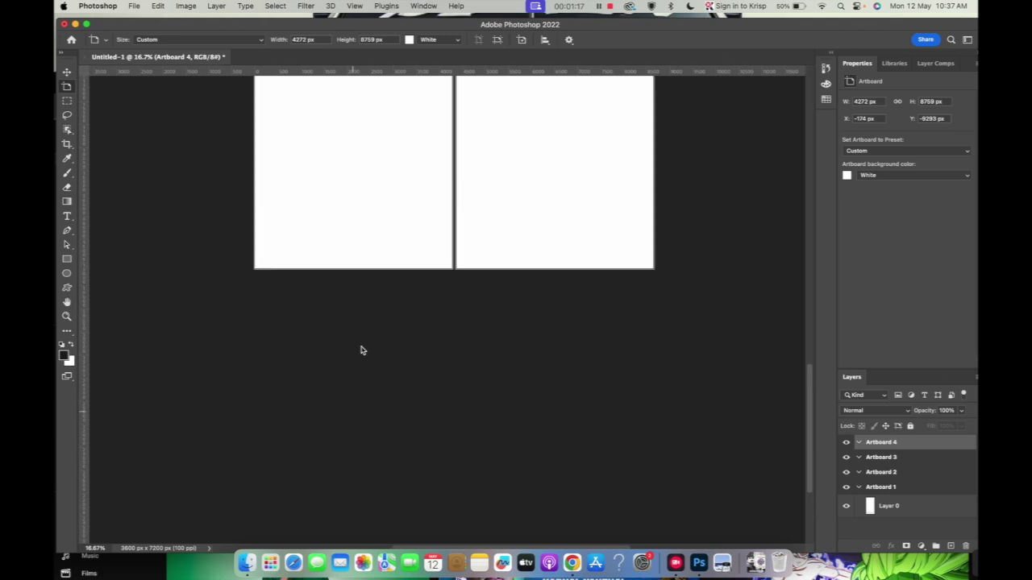
scroll(362, 351, "down", 3)
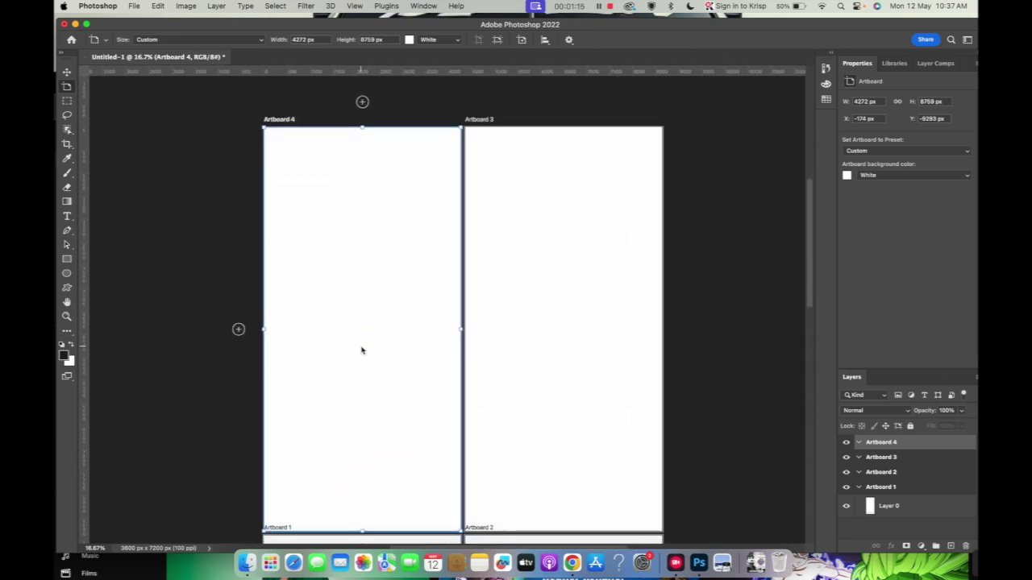
Sample the artboard's white as the foreground color with the Eyedropper tool
left_click(68, 102)
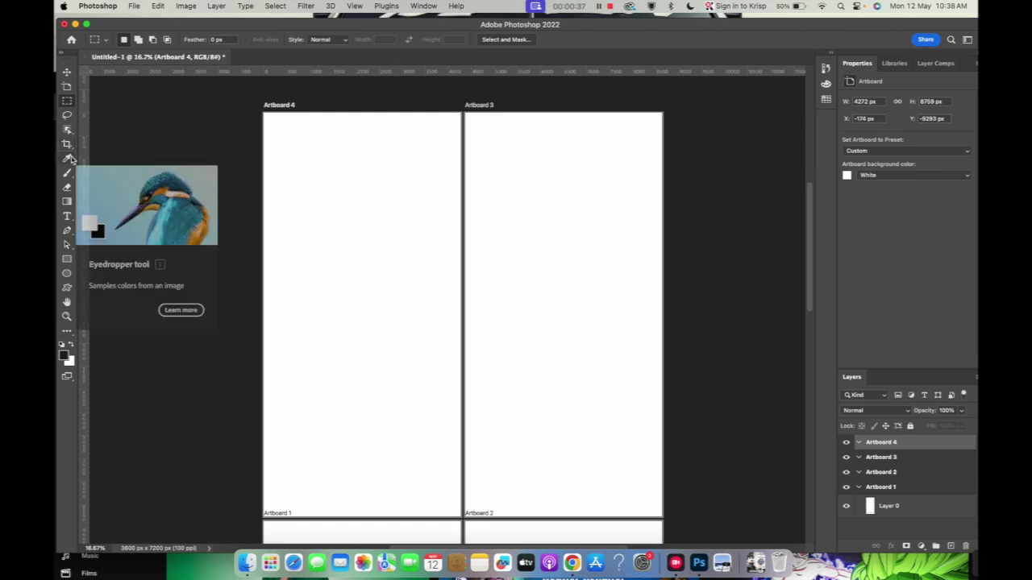
left_click(71, 159)
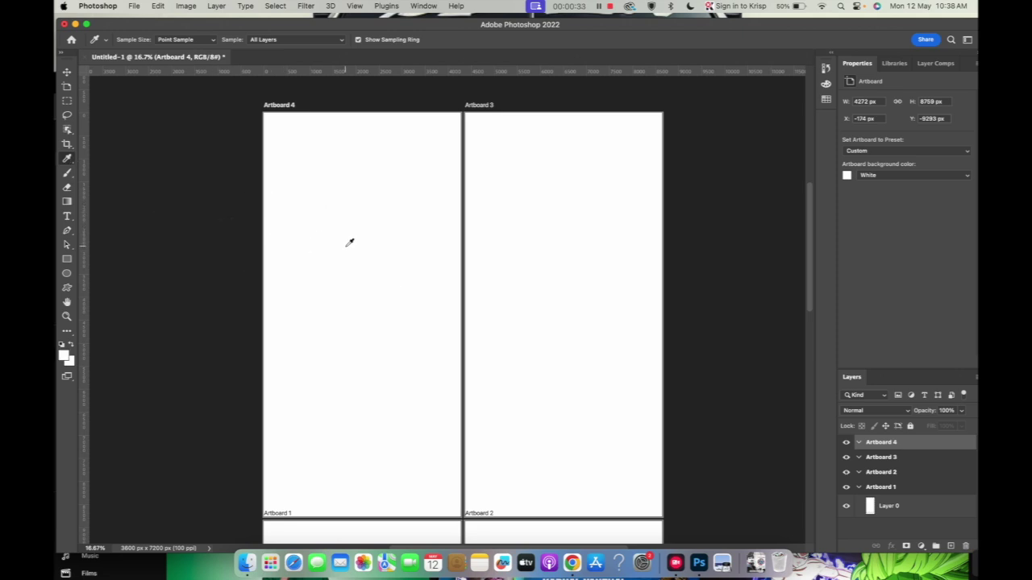
left_click(552, 256)
Try to erase on the Lorem Ipsum type layer with the Eraser tool, declining to rasterize the type
left_click(74, 175)
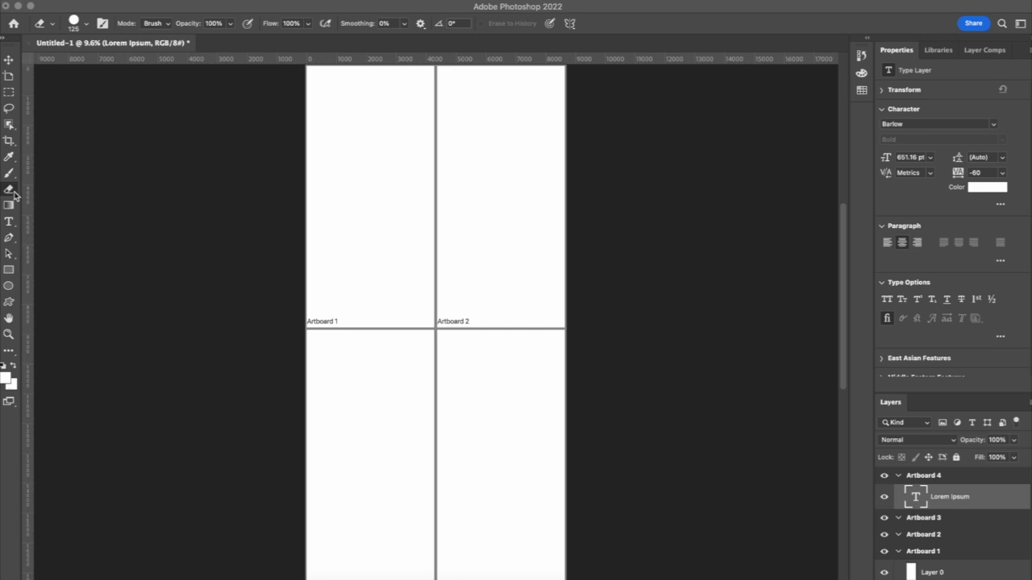
left_click(55, 200)
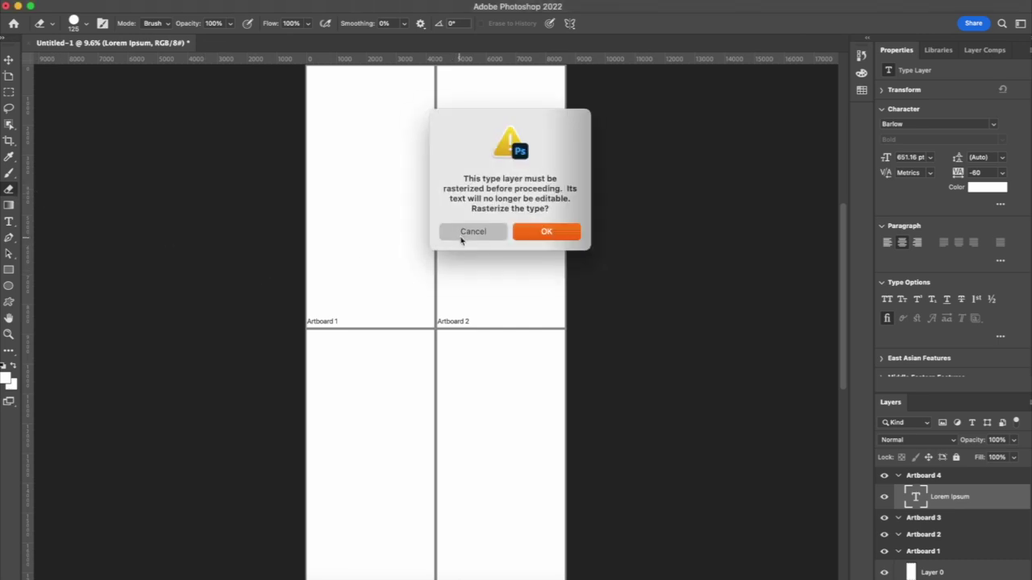
left_click(464, 233)
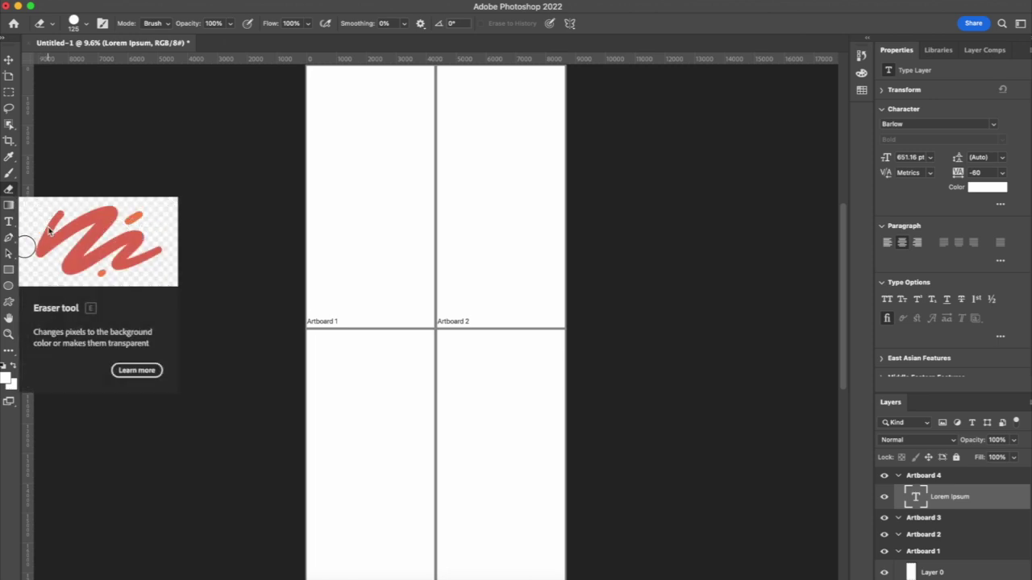
Try to apply a gradient to the Lorem Ipsum type layer with the Gradient tool
left_click(10, 206)
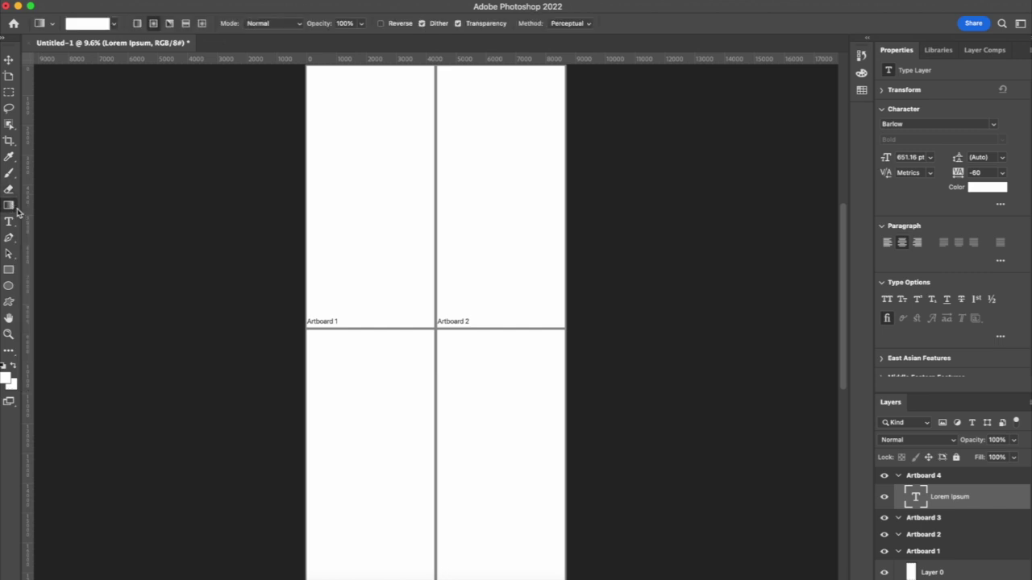
left_click(85, 208)
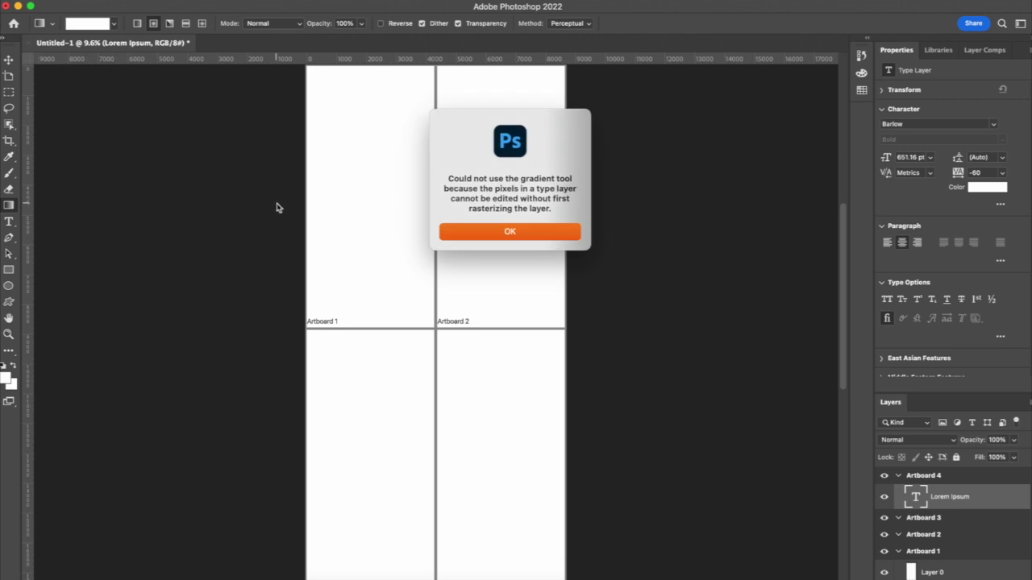
left_click(470, 233)
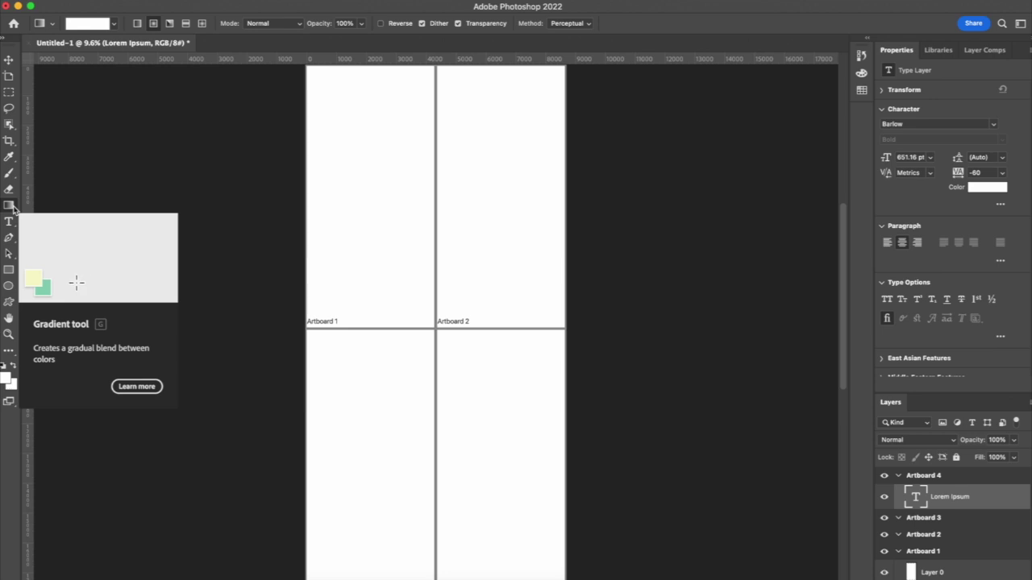
Activate the Horizontal Type tool and the Pen tool in turn and examine their descriptions
left_click(15, 221)
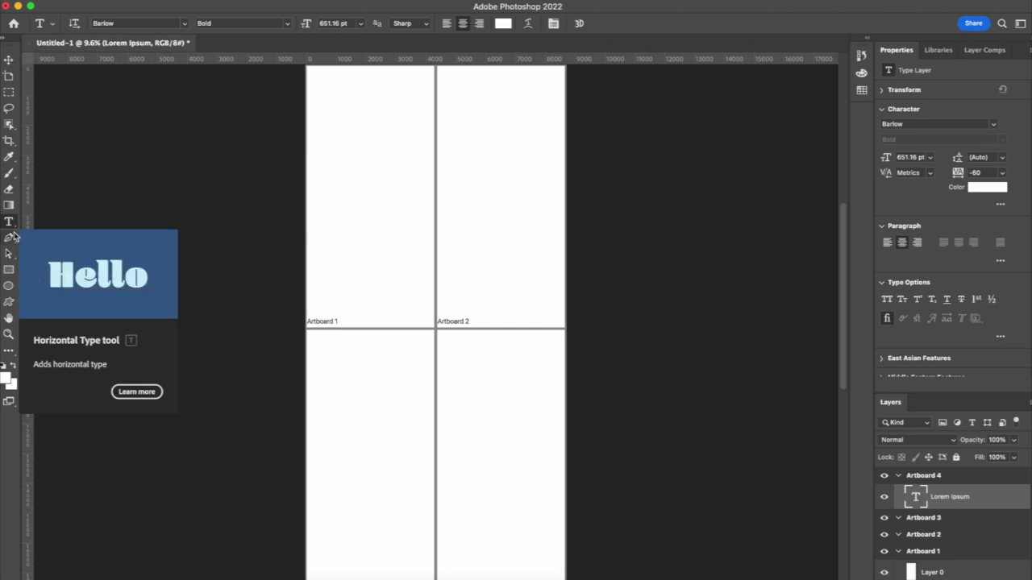
left_click(14, 240)
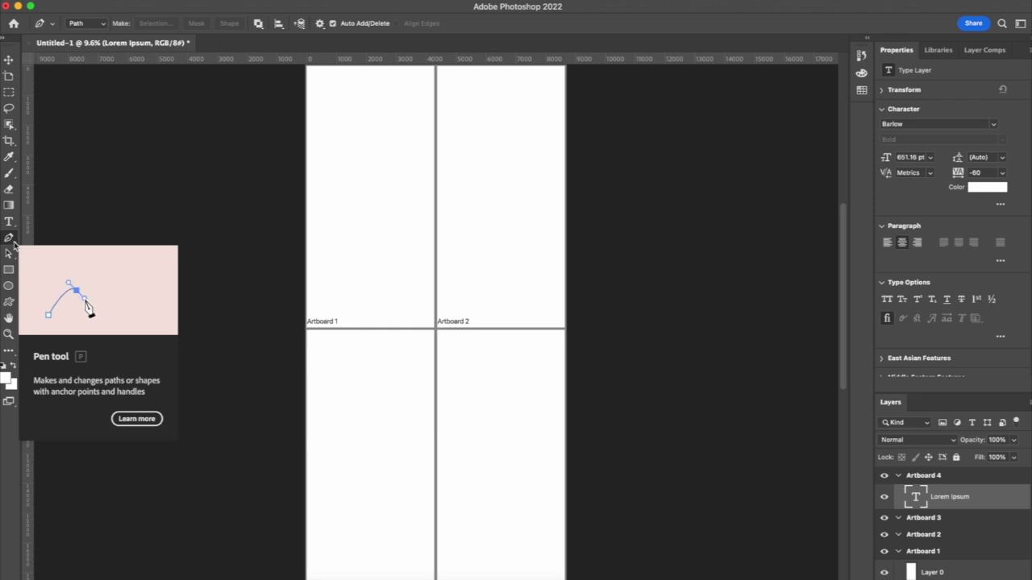
Draw a rectangle about 5115 by 2742 px and a circle about 3612 px across on the empty canvas beside the artboards
left_click(14, 255)
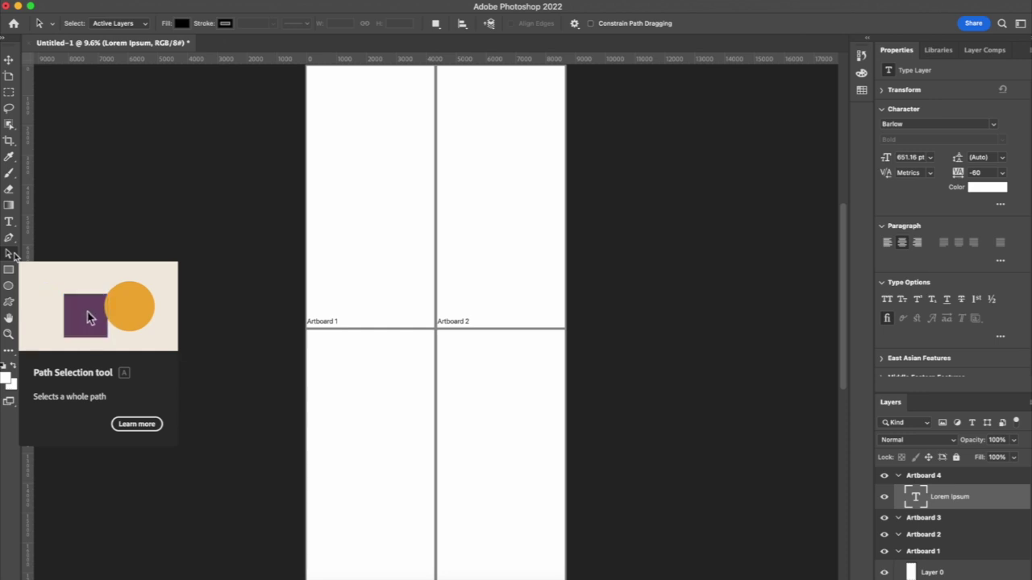
left_click(11, 271)
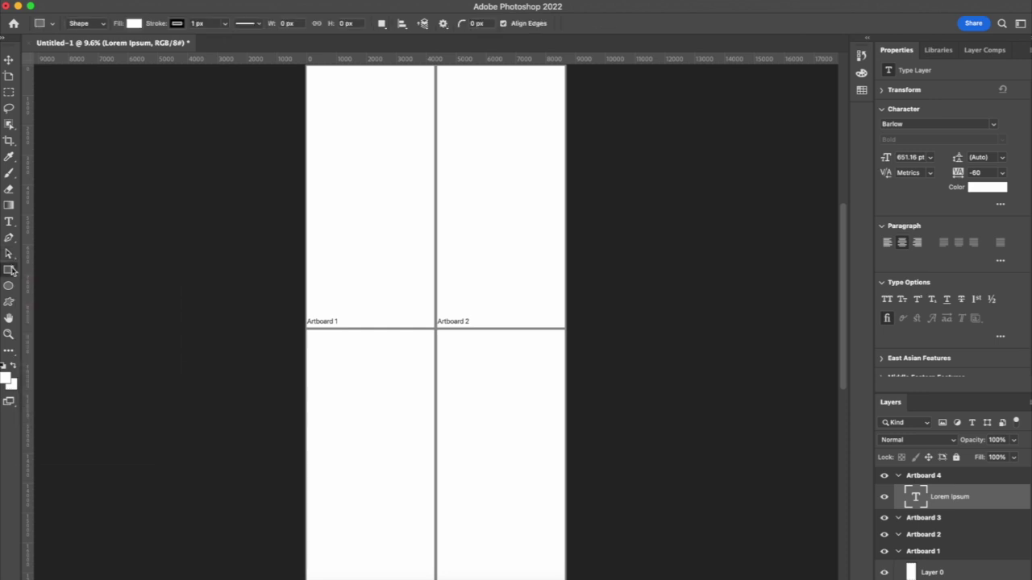
left_click_drag(93, 281, 248, 363)
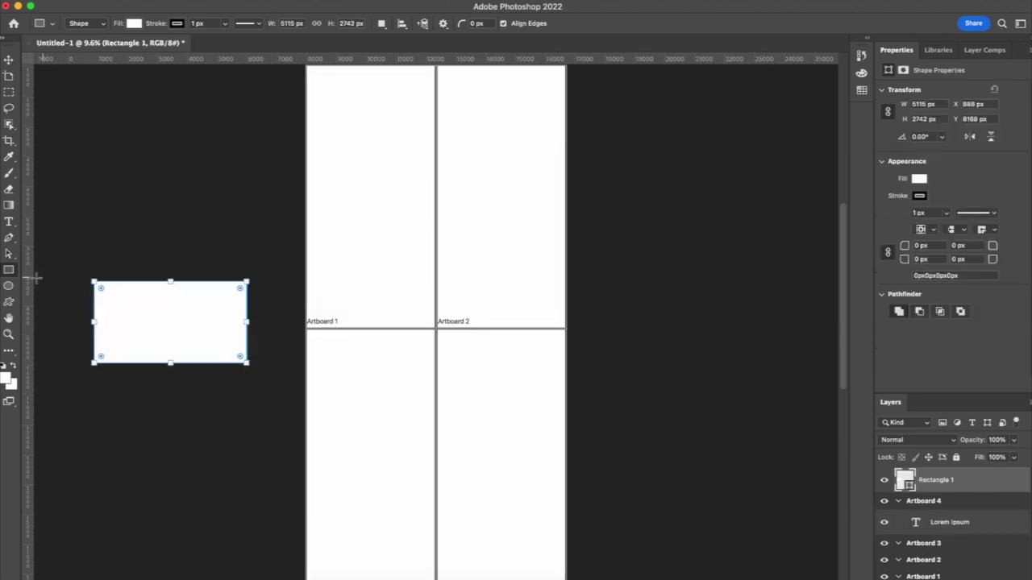
left_click(9, 286)
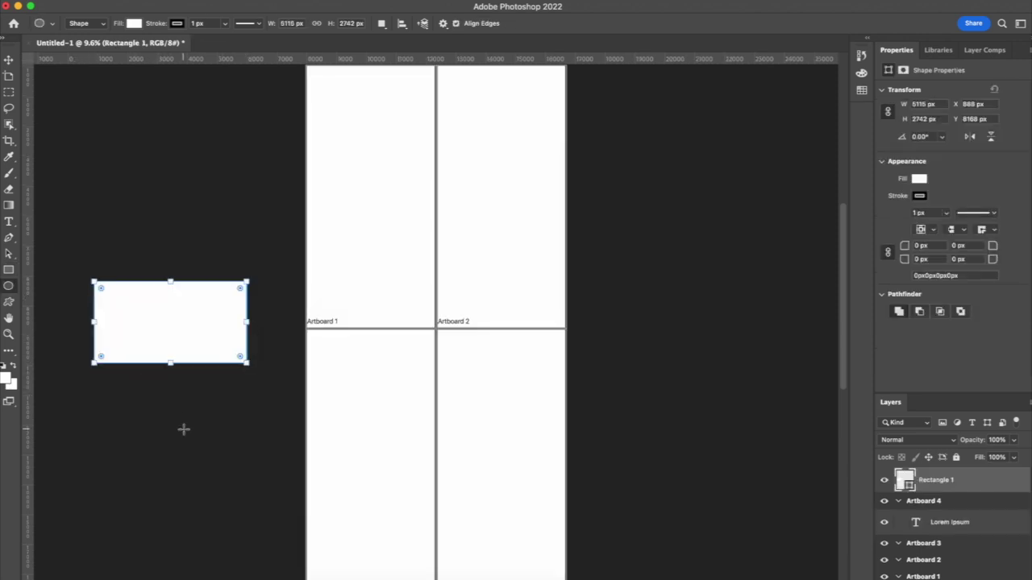
left_click_drag(158, 402, 269, 510)
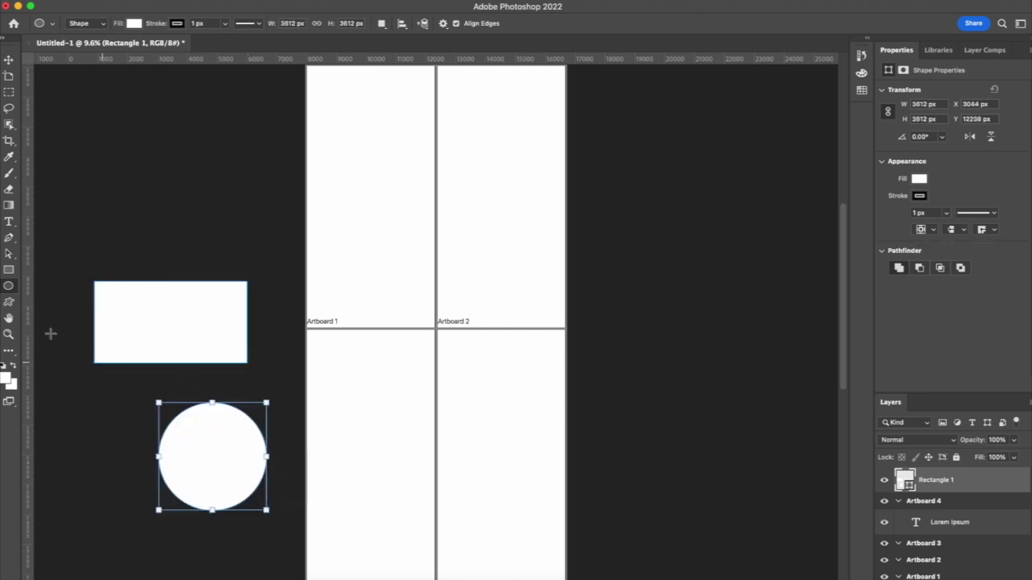
Draw two tiger custom shapes above the rectangle, about 3460 by 2004 px and about 2243 by 1719 px
left_click(12, 303)
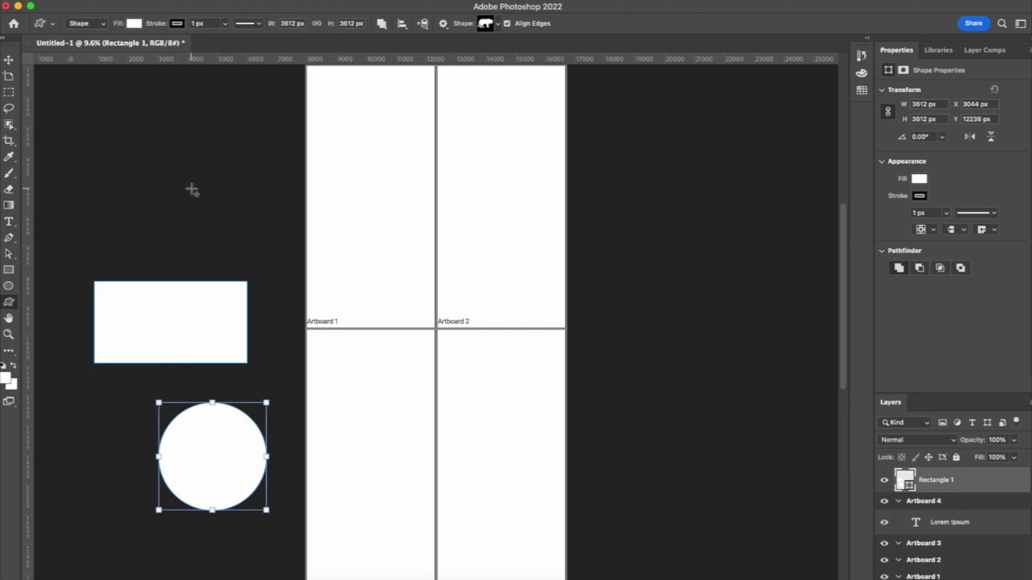
left_click_drag(191, 190, 294, 299)
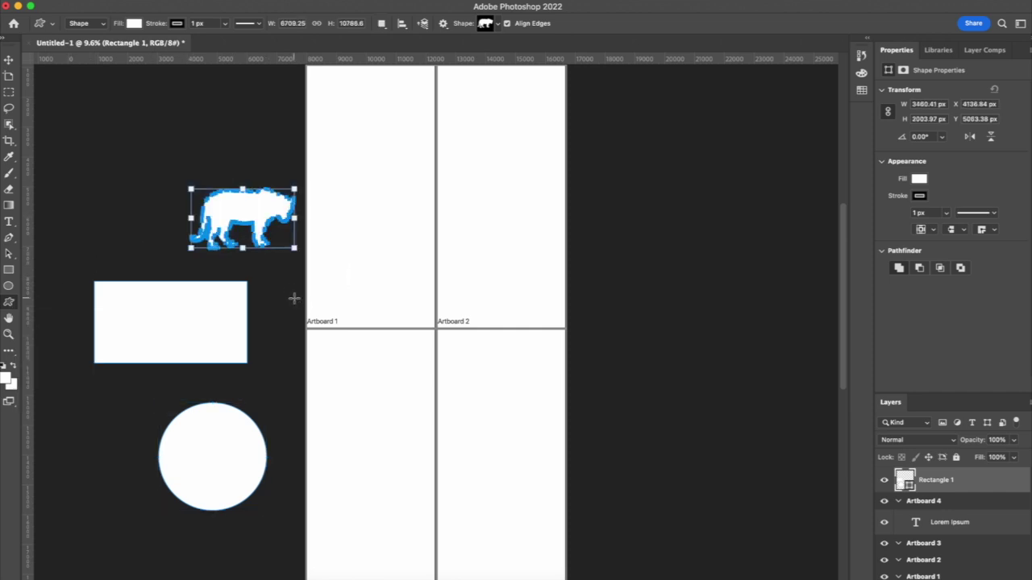
left_click_drag(103, 164, 171, 216)
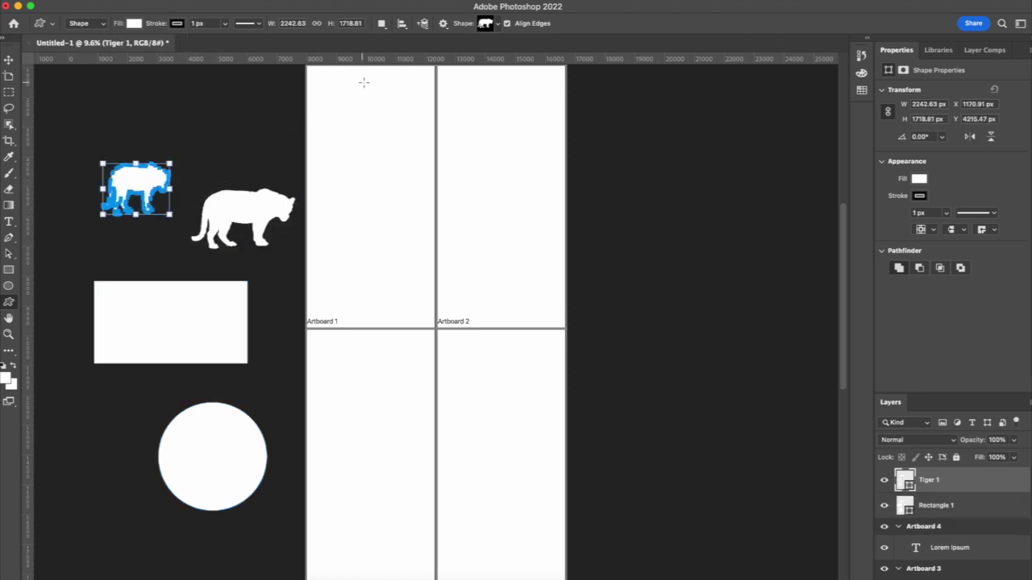
Draw a schooner custom shape from the Boats set, about 3751 by 2998 px, above the larger tiger
left_click(498, 25)
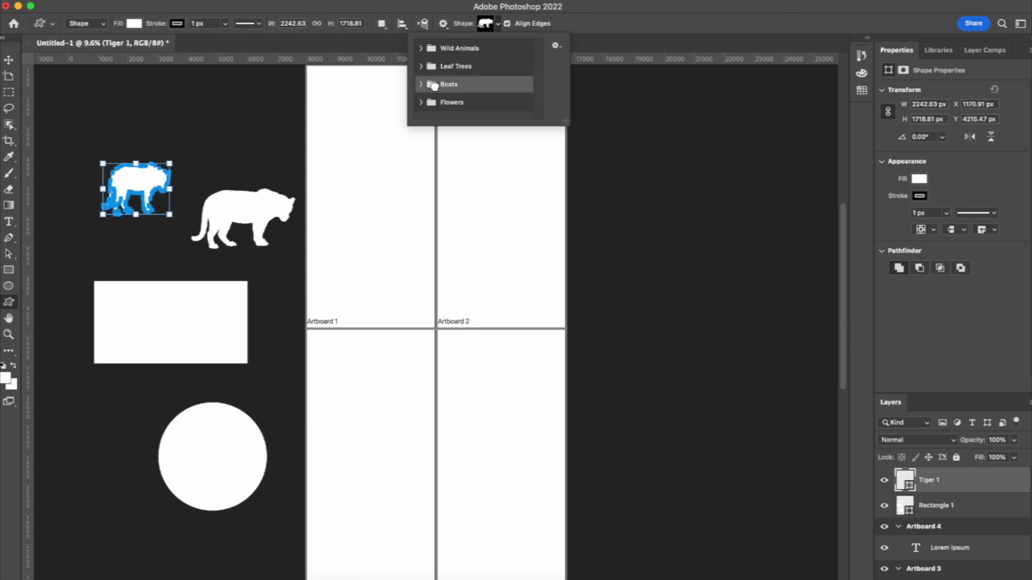
left_click(421, 83)
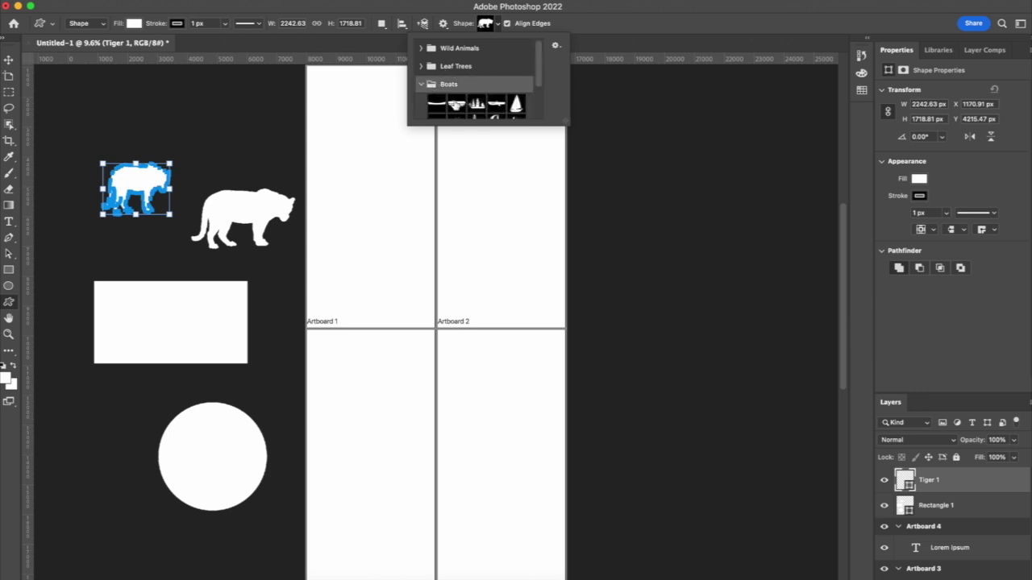
scroll(456, 100, "down", 3)
left_click(457, 71)
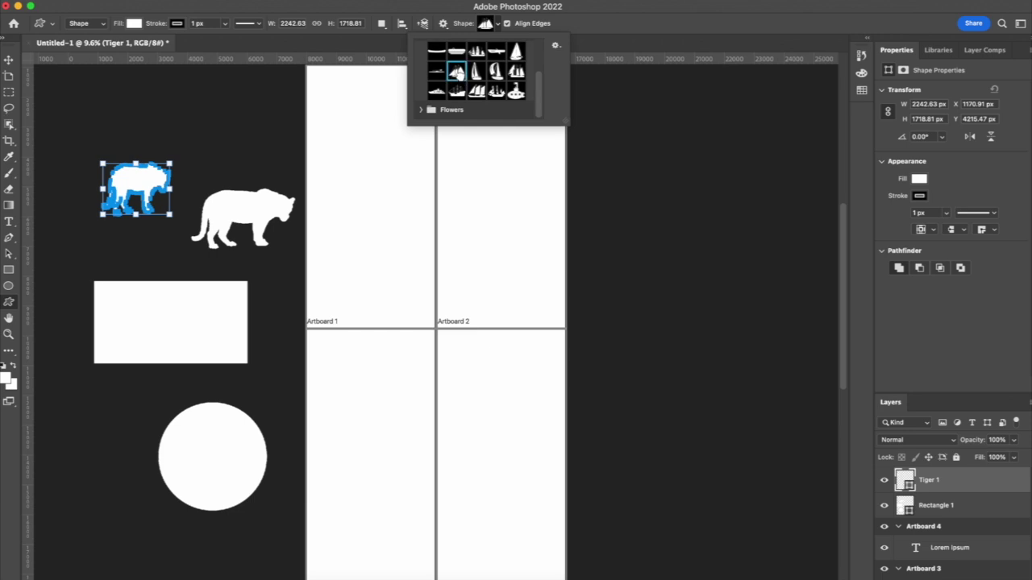
left_click(176, 104)
left_click_drag(176, 104, 287, 193)
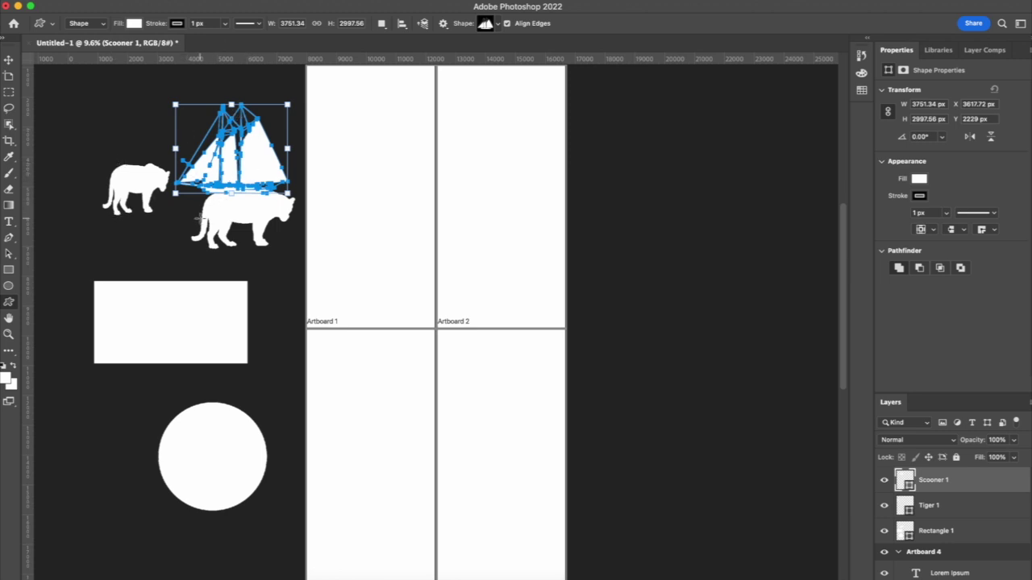
Pan the canvas around the drawn shapes with the Hand tool
left_click(10, 317)
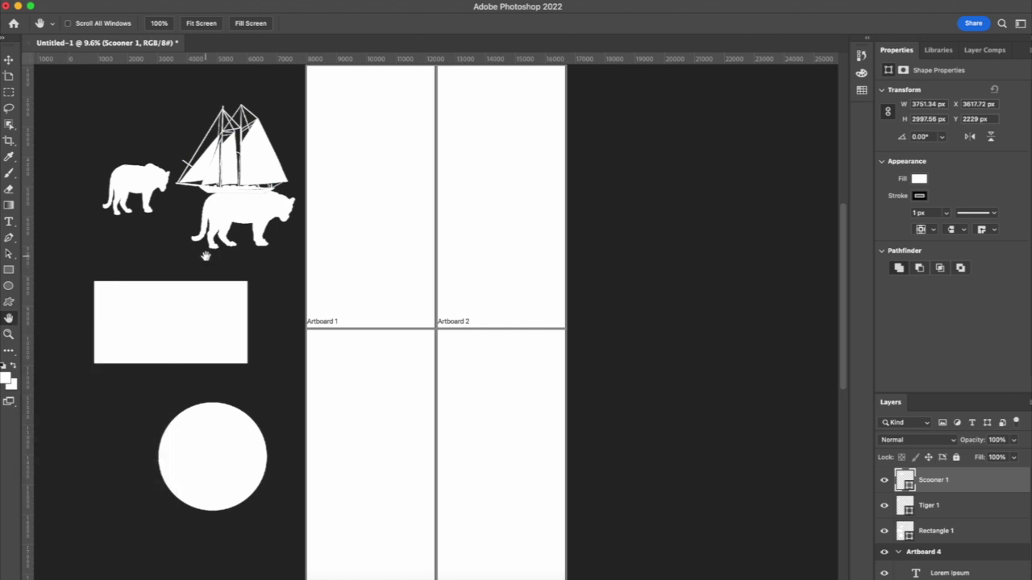
left_click_drag(240, 243, 253, 287)
left_click_drag(330, 301, 387, 253)
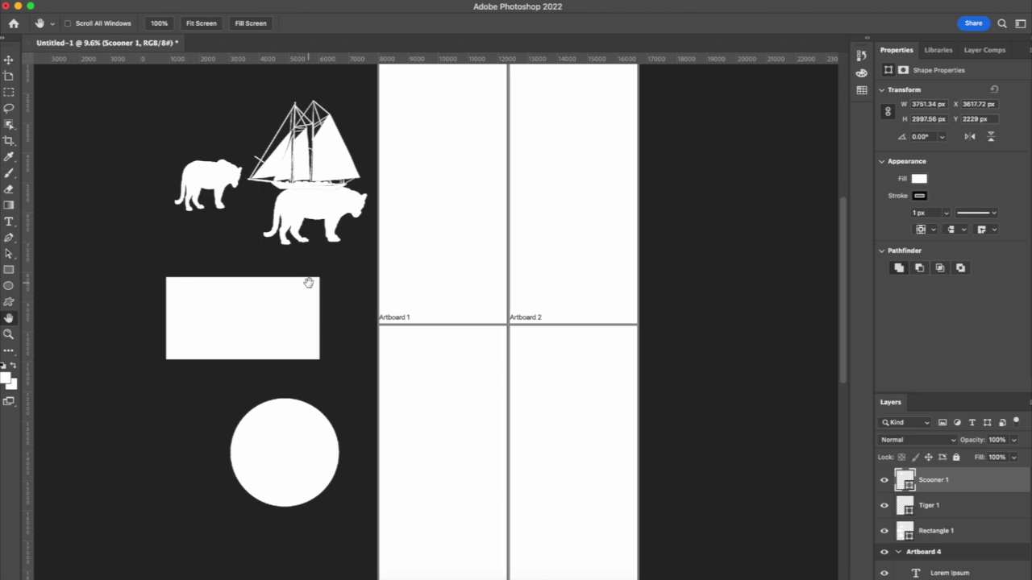
left_click_drag(308, 282, 329, 295)
Zoom in on the larger tiger with the Zoom tool, and fit the whole document in view
left_click(9, 334)
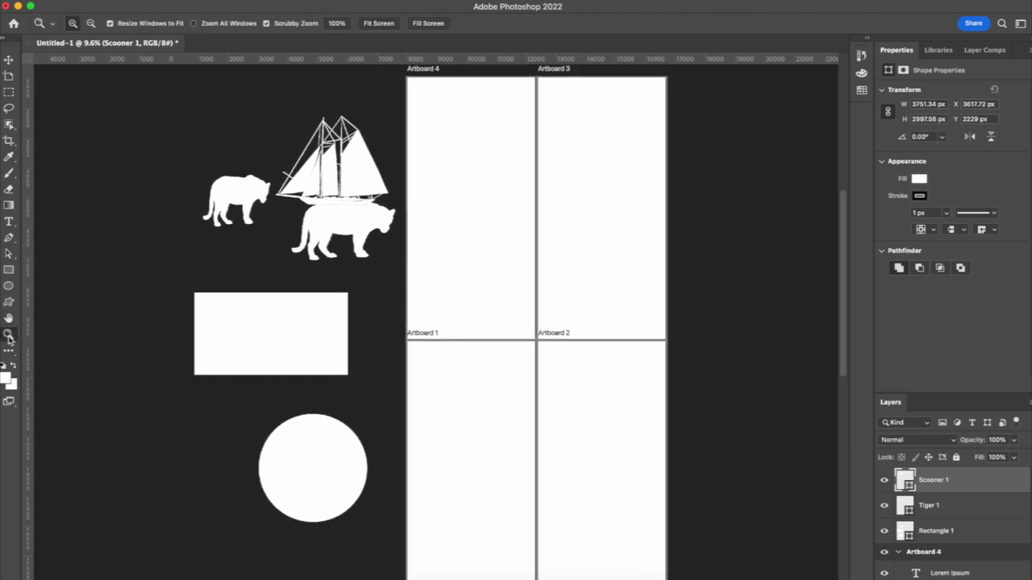
left_click(308, 237)
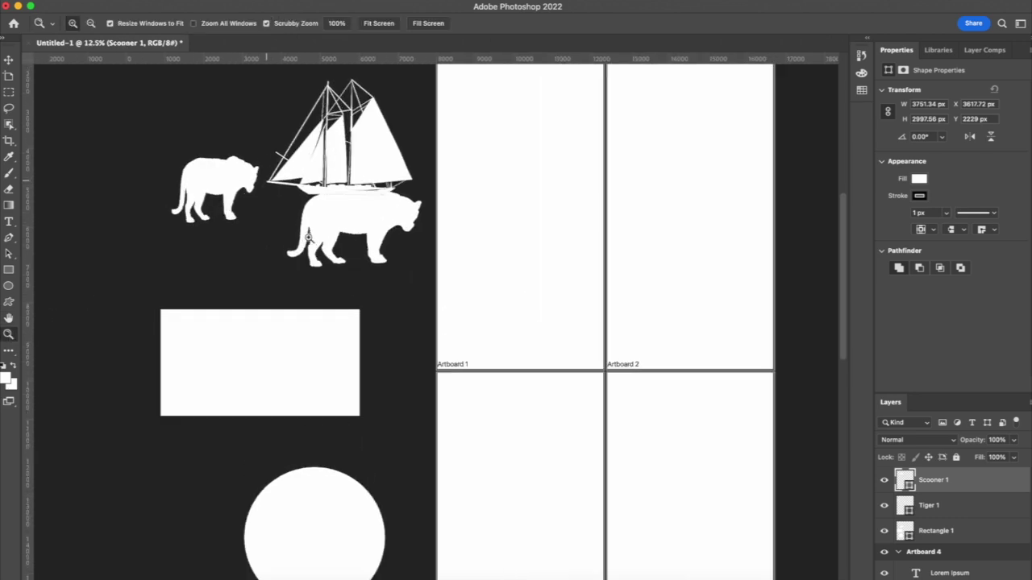
left_click_drag(308, 237, 308, 237)
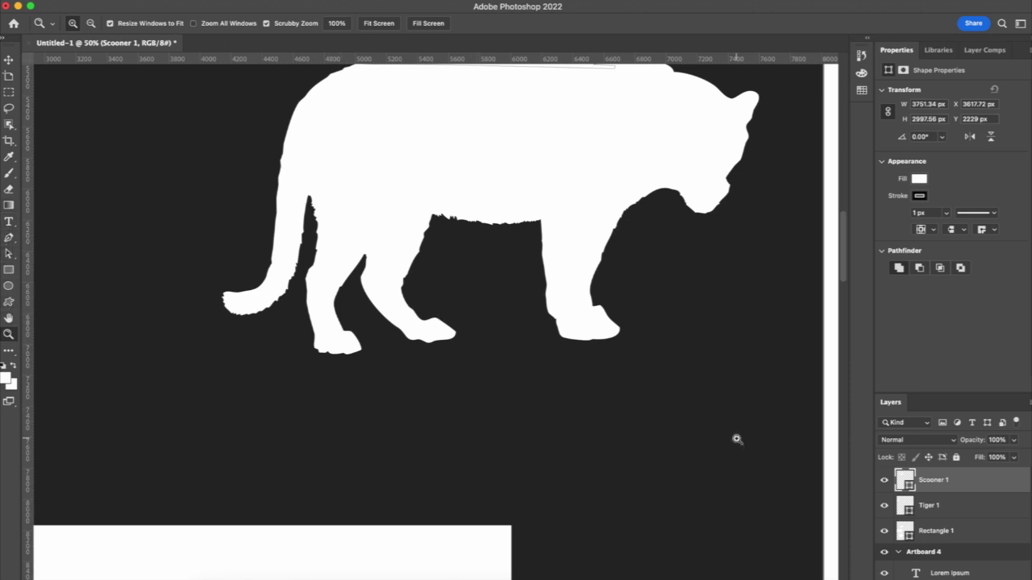
key("super+0")
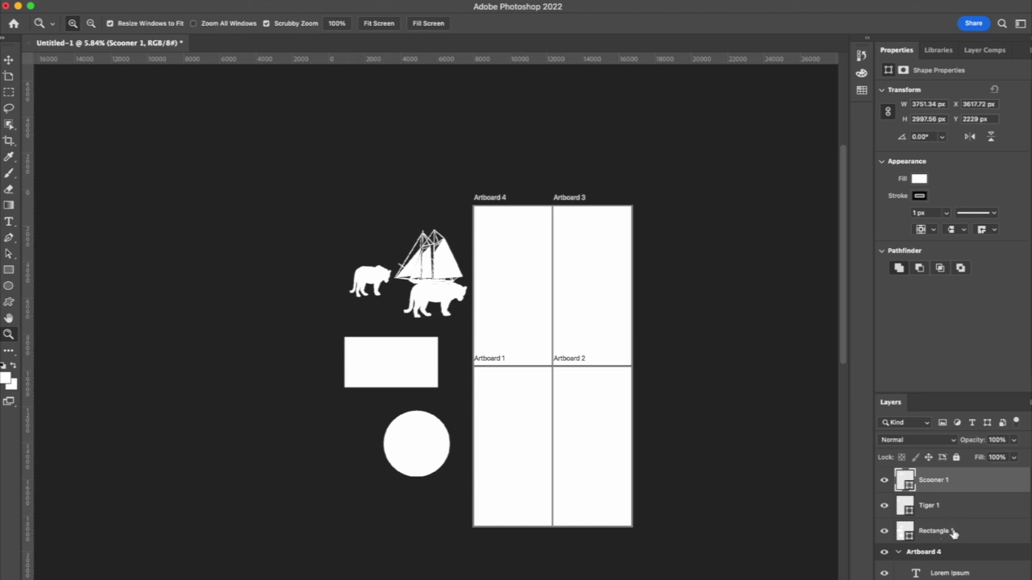
Examine the layer stack from the shape layers down to the artboards and their contents
scroll(954, 533, "down", 3)
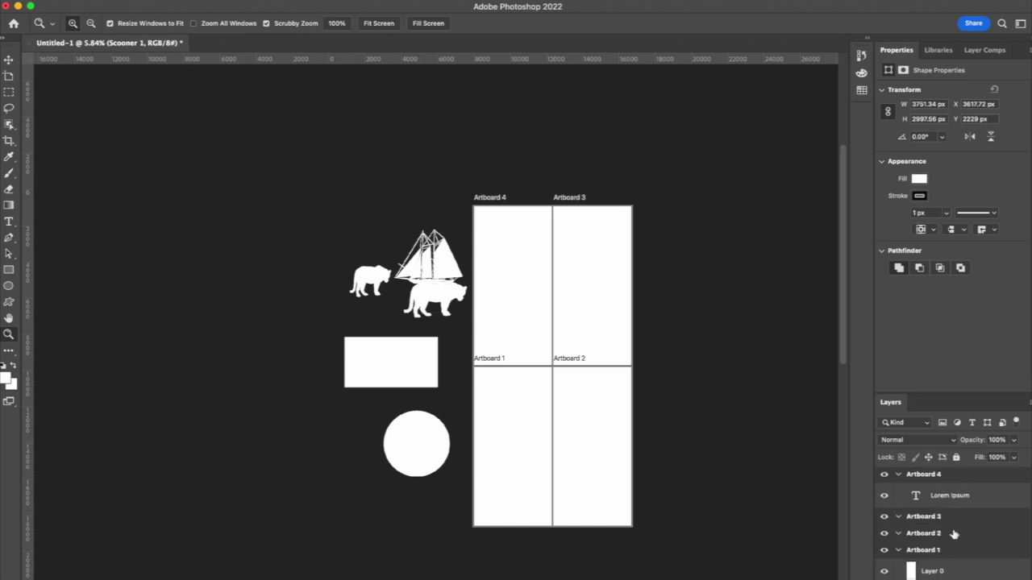
scroll(954, 534, "up", 3)
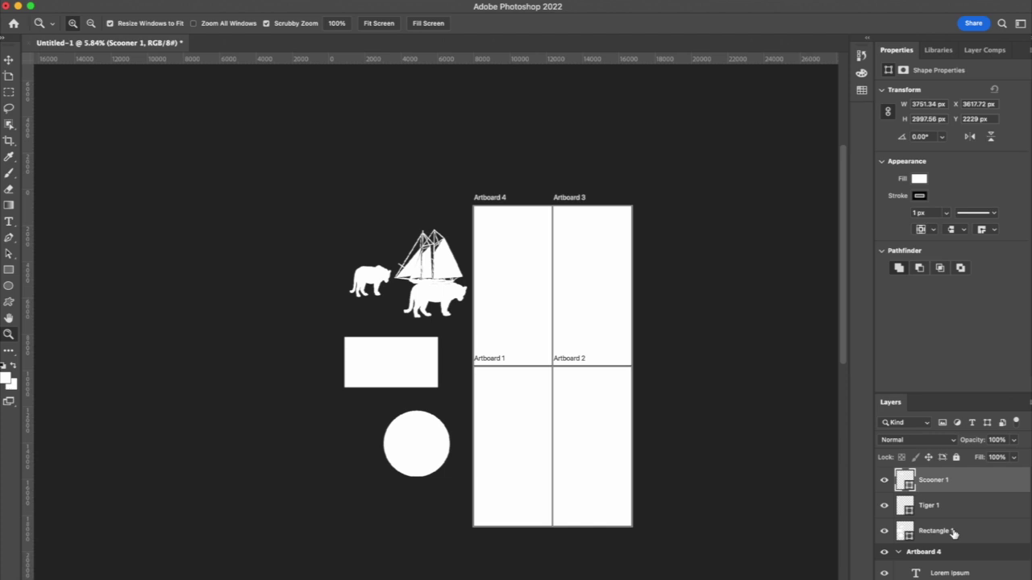
scroll(954, 533, "down", 3)
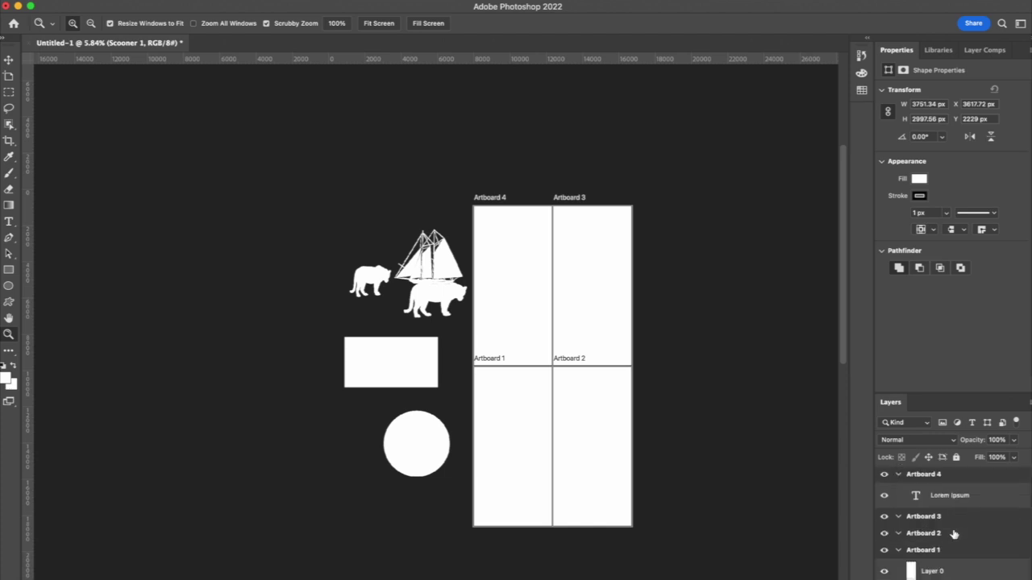
scroll(954, 533, "up", 3)
scroll(944, 510, "up", 1)
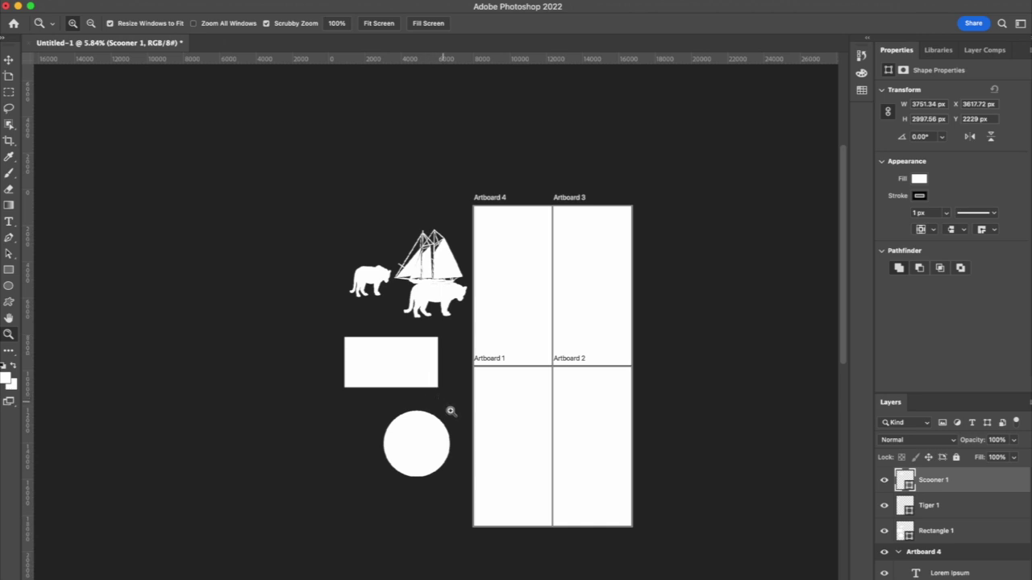
key("v")
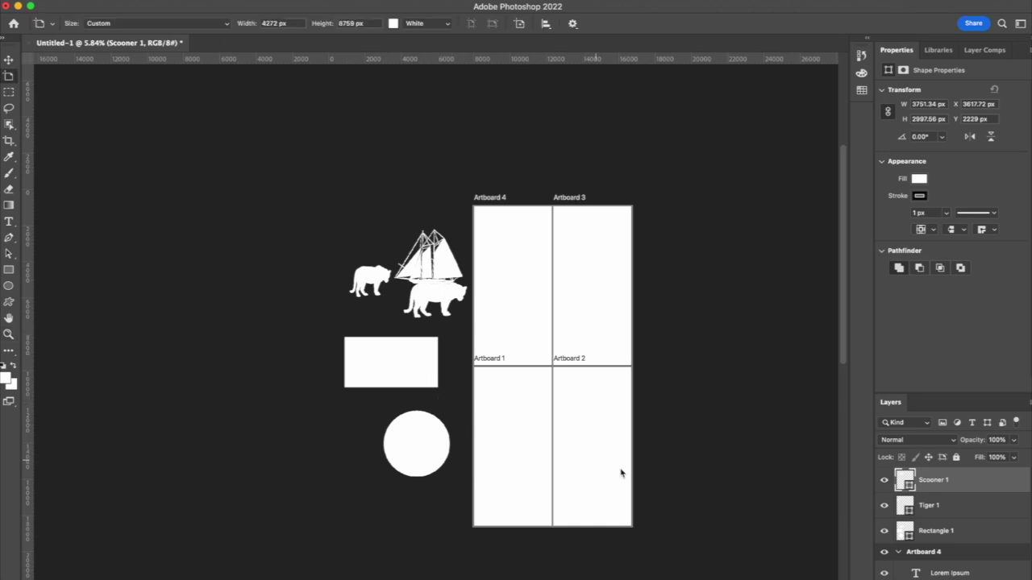
scroll(962, 508, "down", 3)
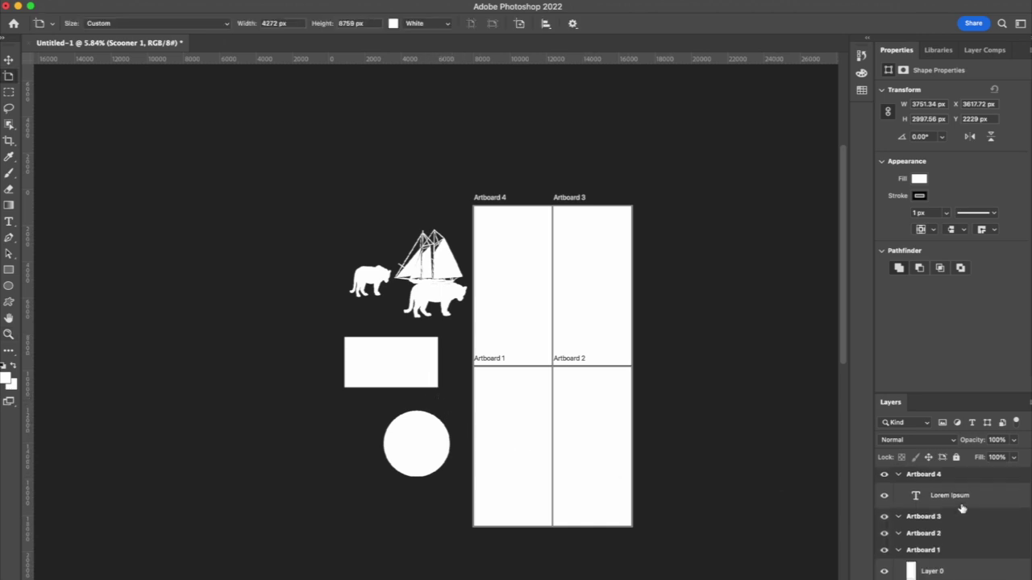
scroll(961, 545, "up", 3)
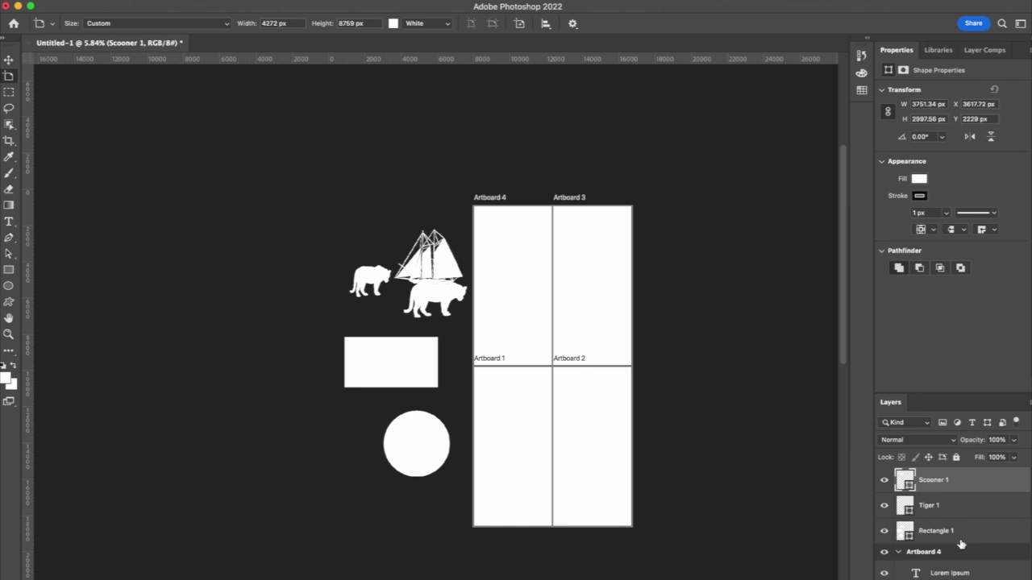
scroll(951, 497, "down", 3)
scroll(951, 496, "up", 3)
scroll(953, 517, "down", 3)
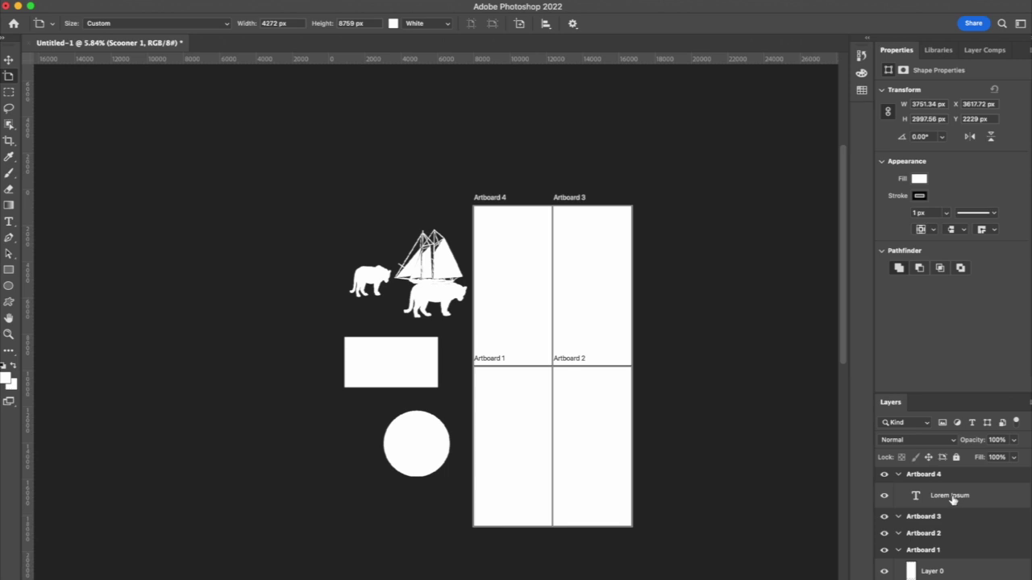
scroll(954, 499, "up", 3)
scroll(954, 530, "down", 3)
scroll(953, 530, "up", 3)
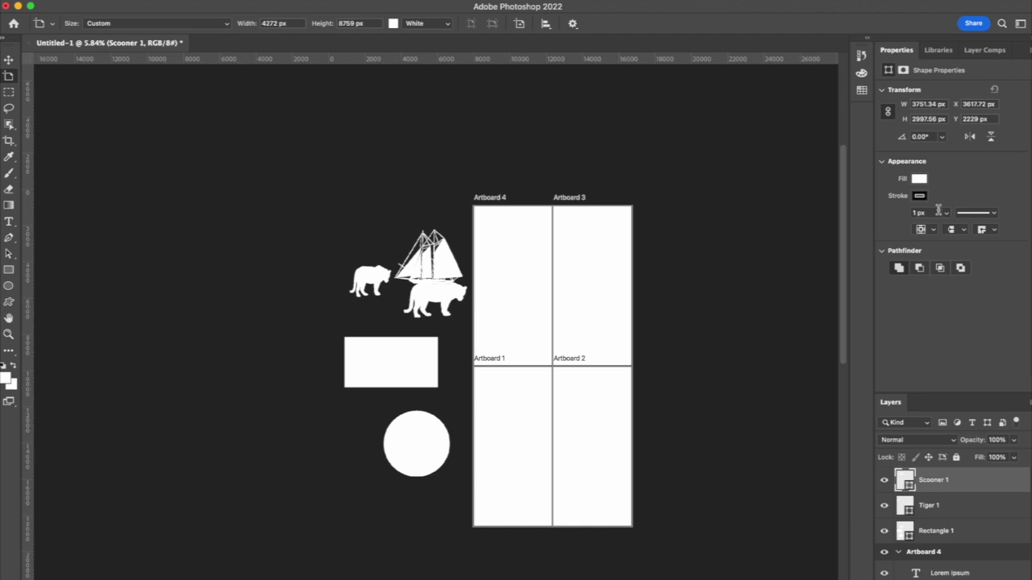
View the schooner shape's fill swatches and set its stroke width to 18.37 px
left_click(920, 180)
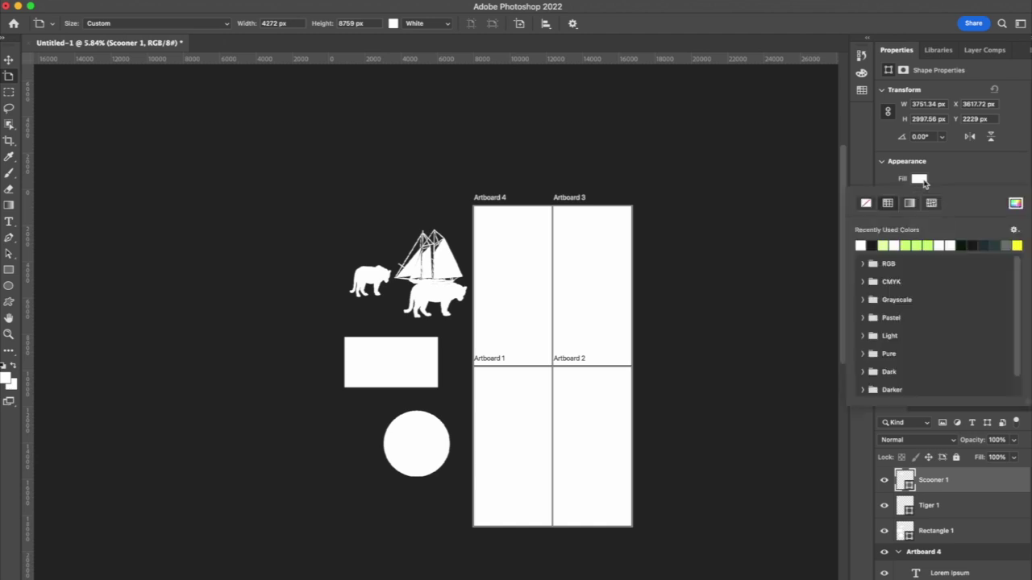
left_click(921, 180)
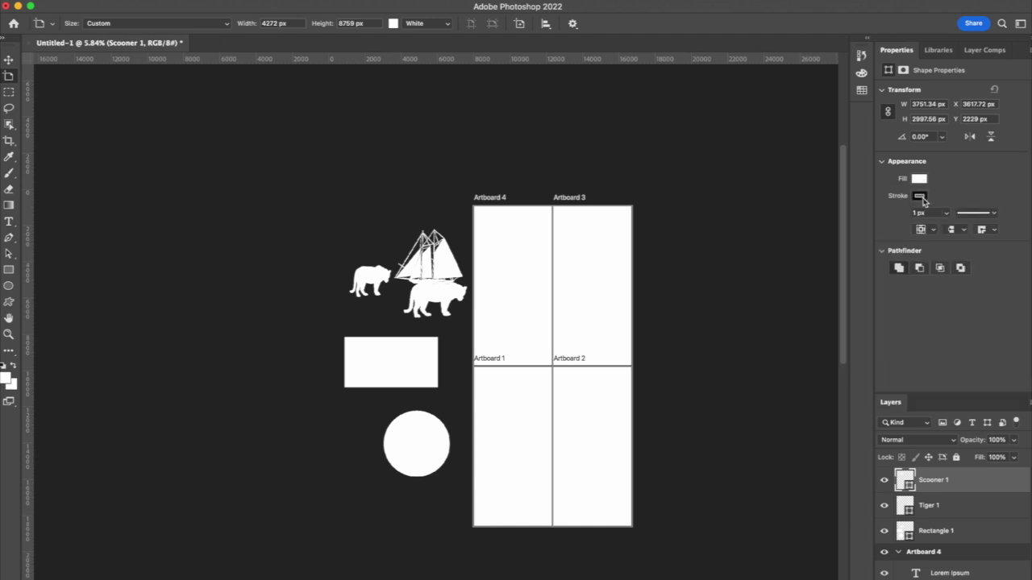
left_click(948, 214)
key("v")
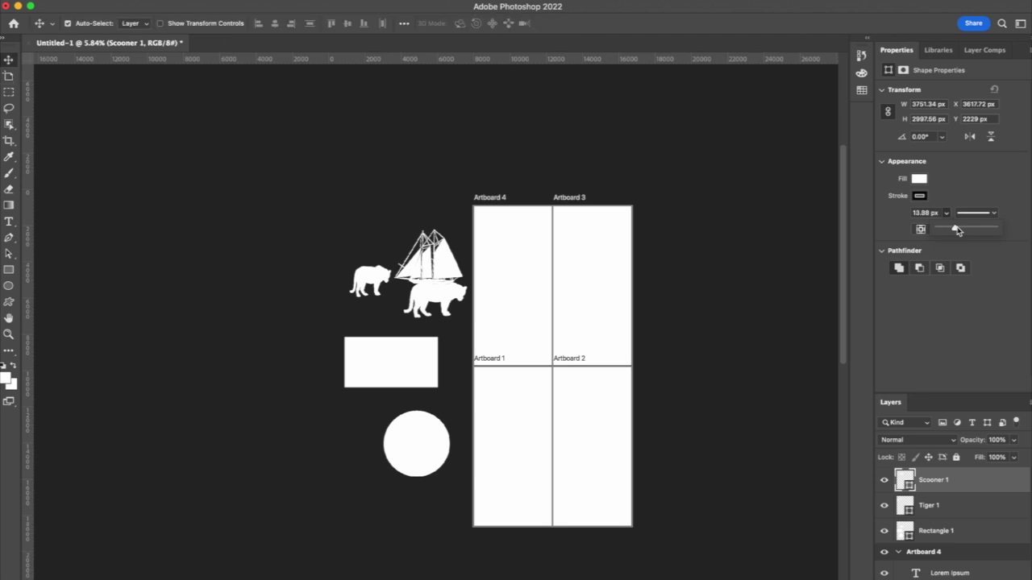
left_click_drag(954, 231, 961, 232)
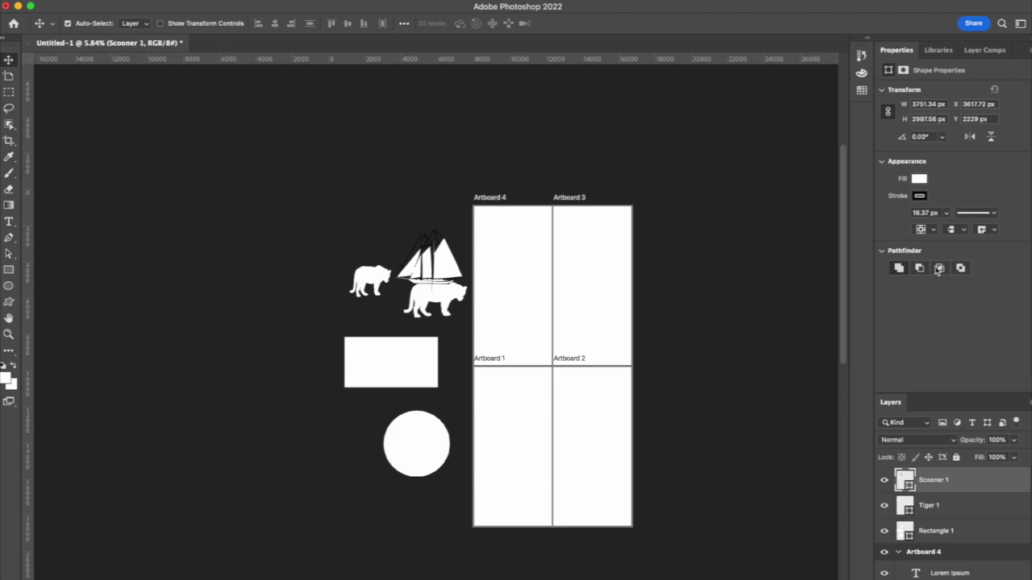
Add a horizontal type layer on Artboard 4 and browse the available fonts for it
left_click(9, 224)
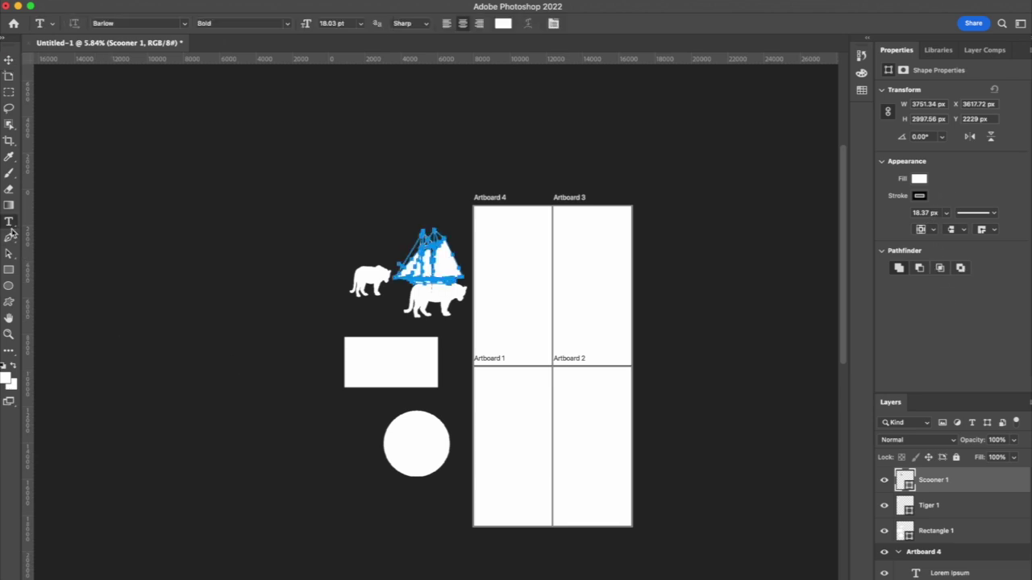
left_click(531, 271)
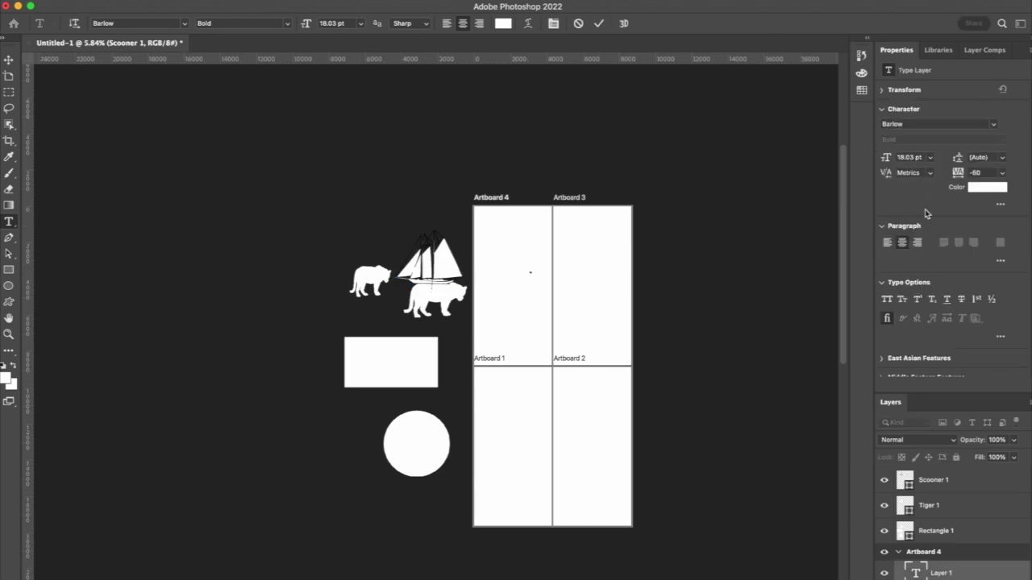
left_click(994, 126)
scroll(941, 271, "up", 1)
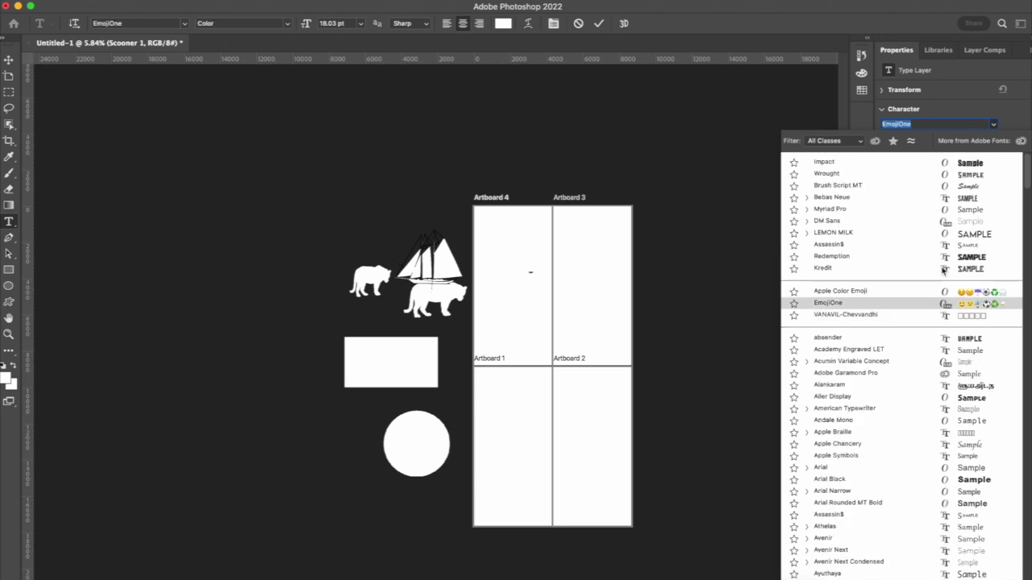
scroll(942, 272, "down", 2)
scroll(943, 262, "up", 2)
key("Escape")
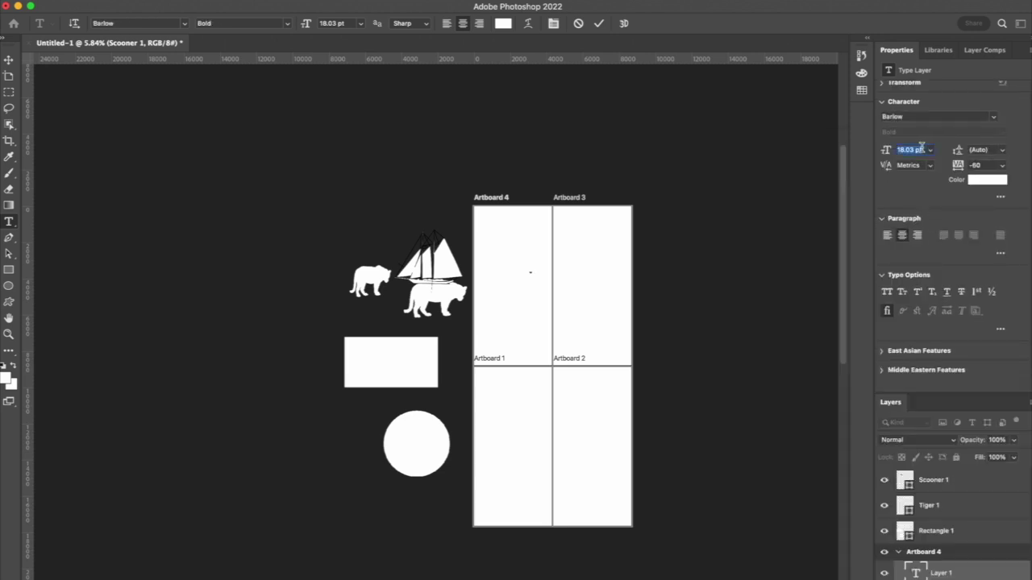
Examine the new type layer's character, paragraph, type option and quick action properties
scroll(974, 246, "down", 5)
scroll(975, 248, "up", 5)
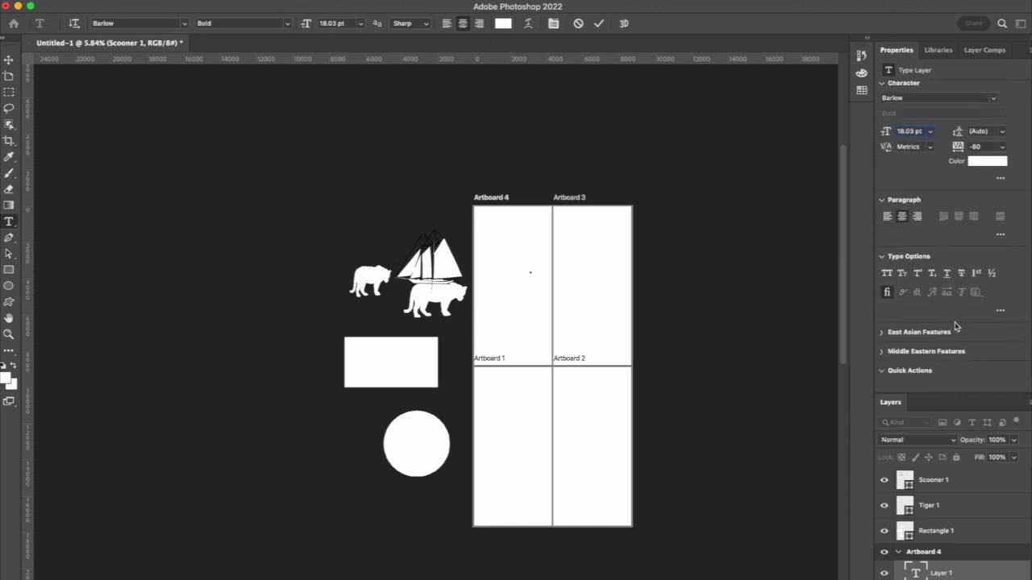
scroll(952, 327, "down", 1)
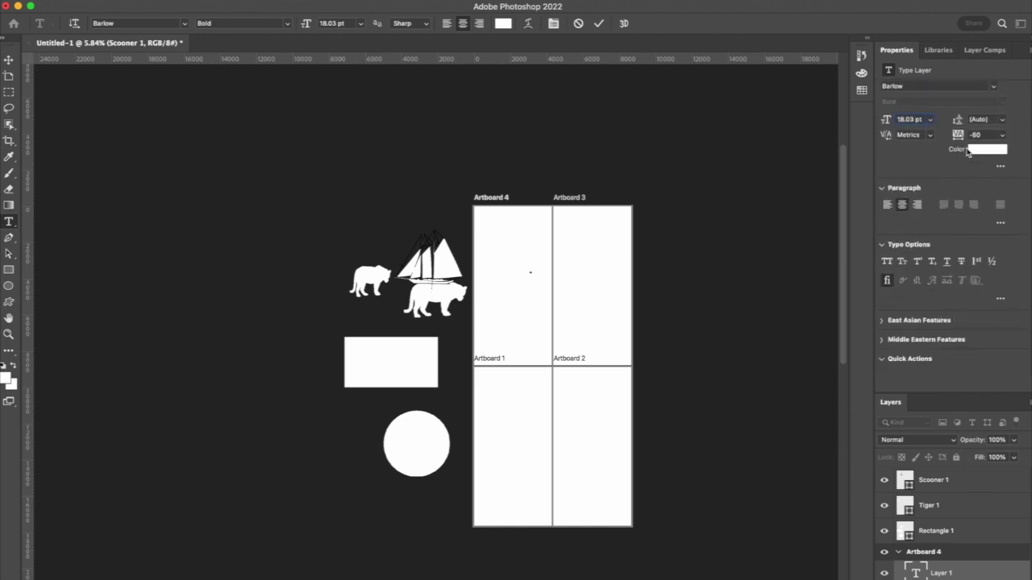
scroll(957, 242, "down", 2)
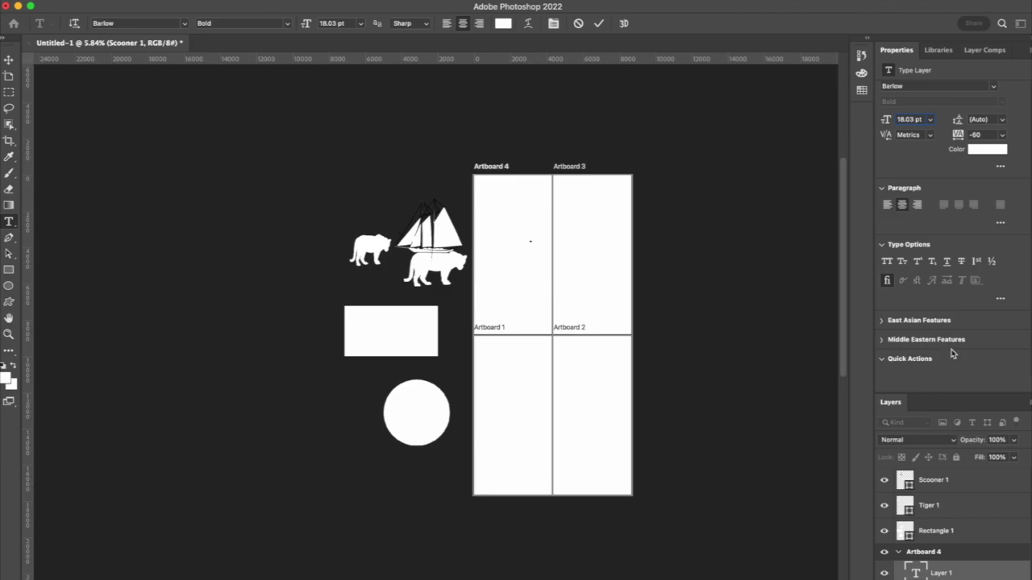